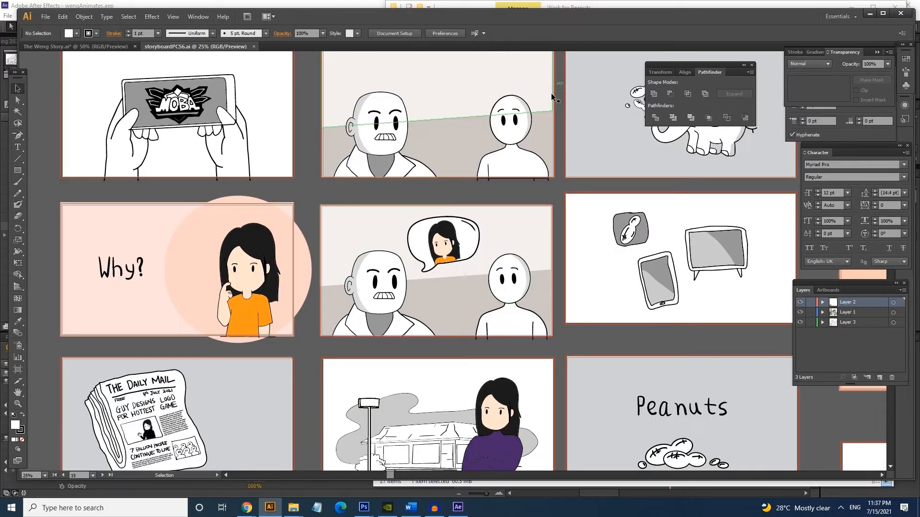
- Look over the illustrated storyboard frames in storyboardPCS6.ai in Illustrator
{"action": "left_click_drag", "start_coordinate": [564, 123], "coordinate": [566, 88]}
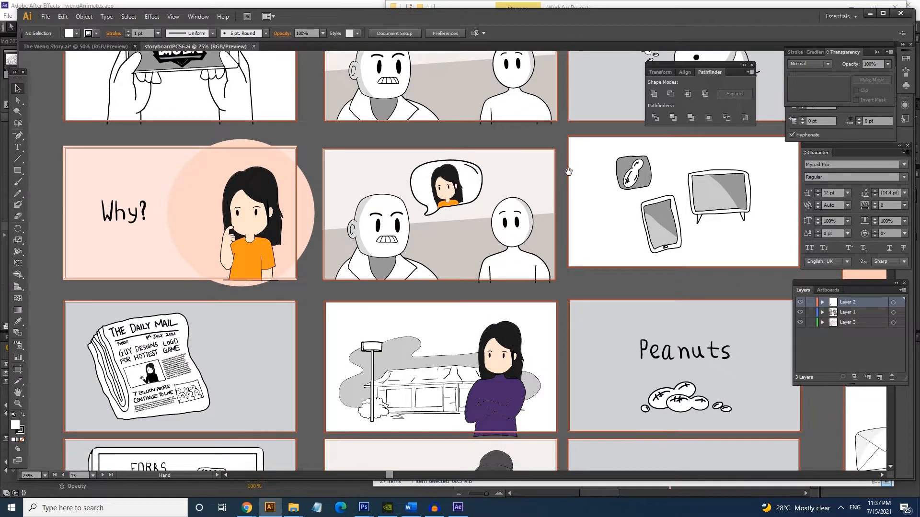
{"action": "left_click_drag", "start_coordinate": [569, 172], "coordinate": [569, 130]}
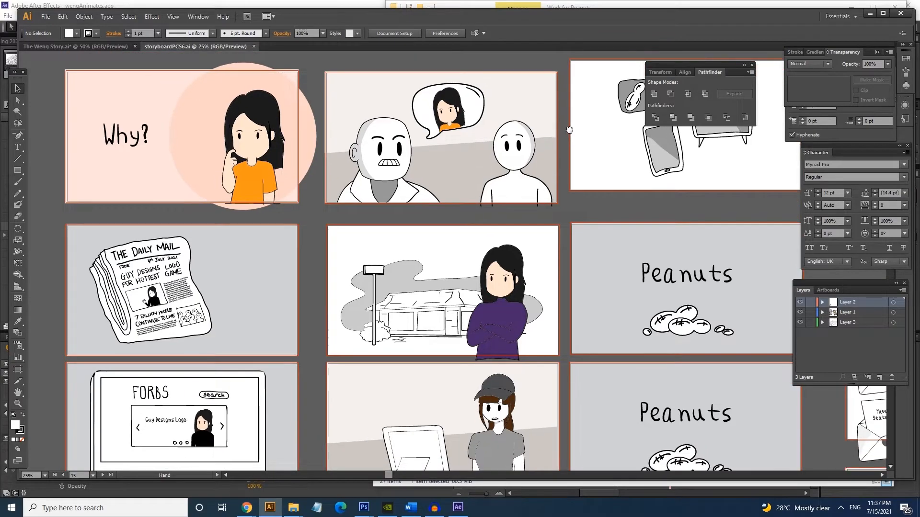
{"action": "left_click_drag", "start_coordinate": [576, 229], "coordinate": [574, 159]}
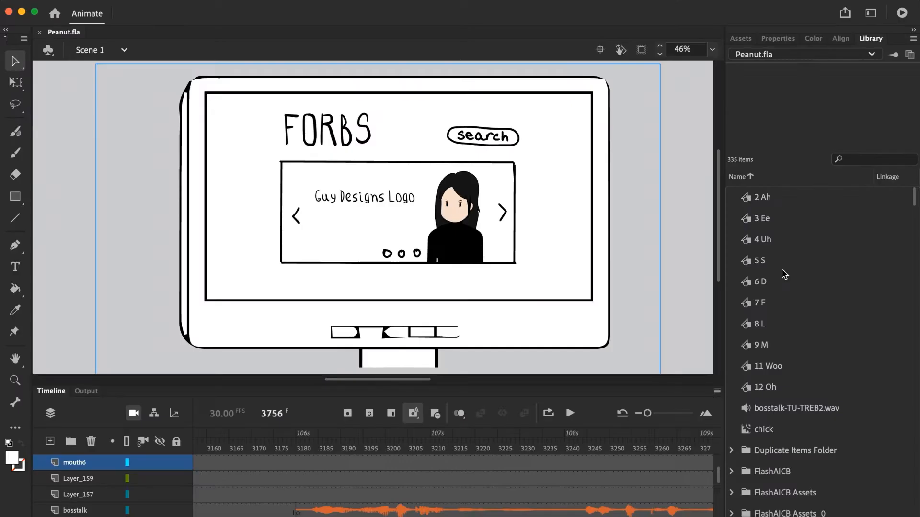
- Browse the Peanut.fla library in Animate and preview Symbol 18, another numbered symbol and the lastpart-TU-TREB.wav sound
{"action": "scroll", "coordinate": [777, 255], "scroll_direction": "down", "scroll_amount": 4}
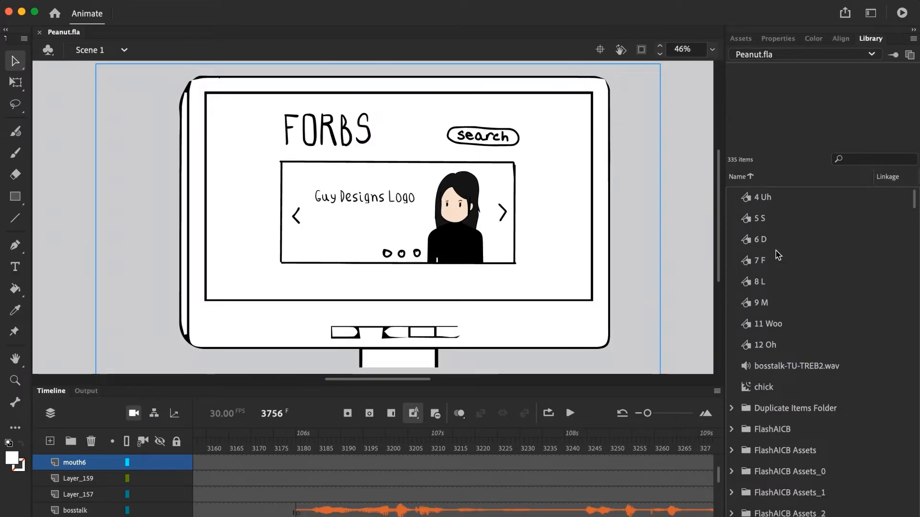
{"action": "scroll", "coordinate": [777, 255], "scroll_direction": "down", "scroll_amount": 4}
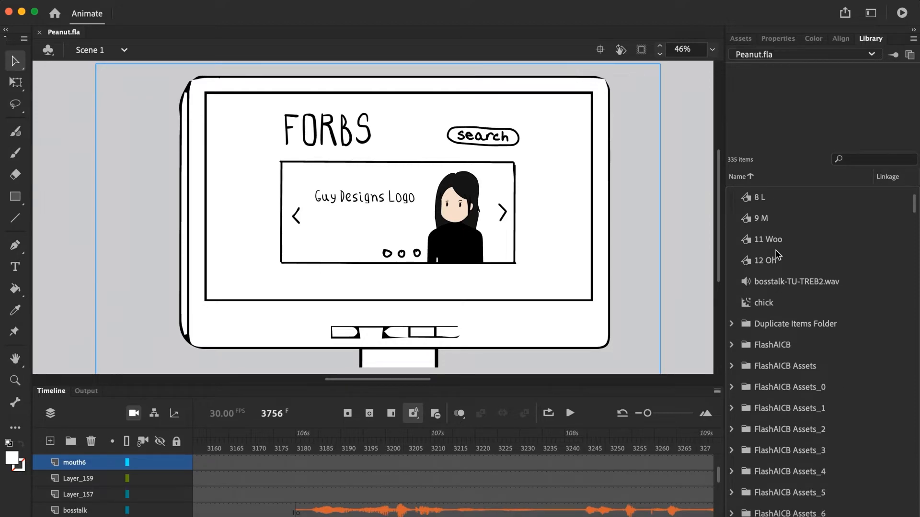
{"action": "scroll", "coordinate": [777, 255], "scroll_direction": "down", "scroll_amount": 10}
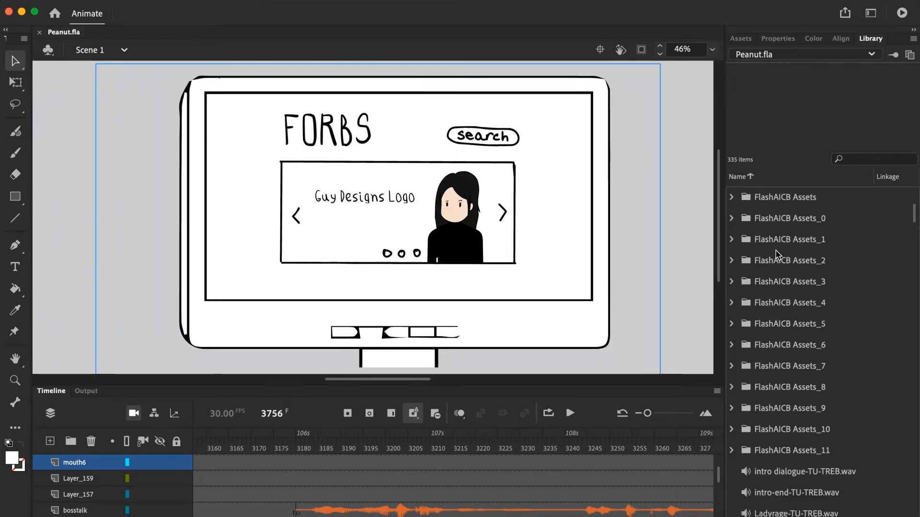
{"action": "scroll", "coordinate": [777, 255], "scroll_direction": "down", "scroll_amount": 9}
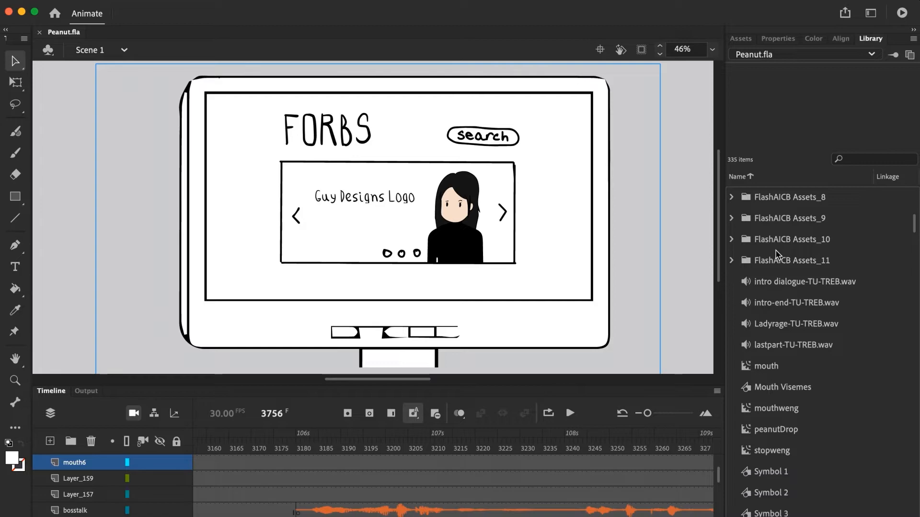
{"action": "scroll", "coordinate": [777, 255], "scroll_direction": "down", "scroll_amount": 5}
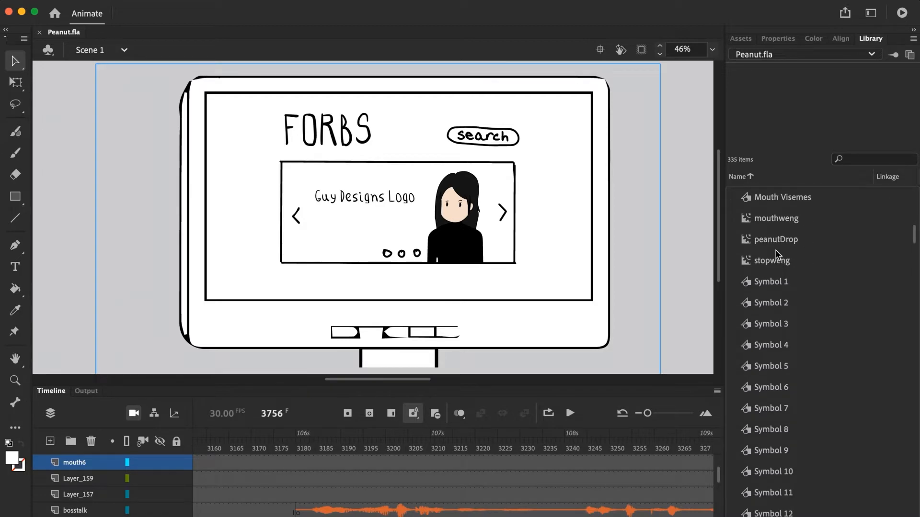
{"action": "scroll", "coordinate": [777, 254], "scroll_direction": "down", "scroll_amount": 10}
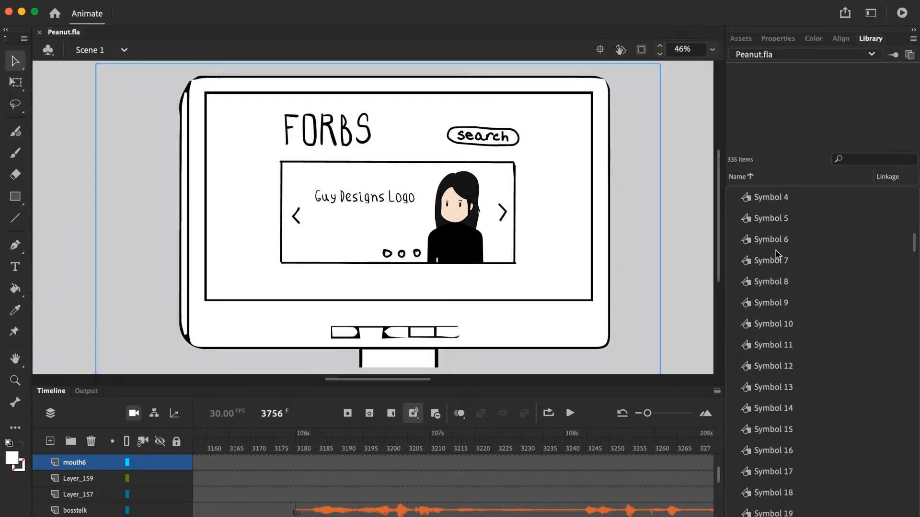
{"action": "scroll", "coordinate": [777, 255], "scroll_direction": "down", "scroll_amount": 5}
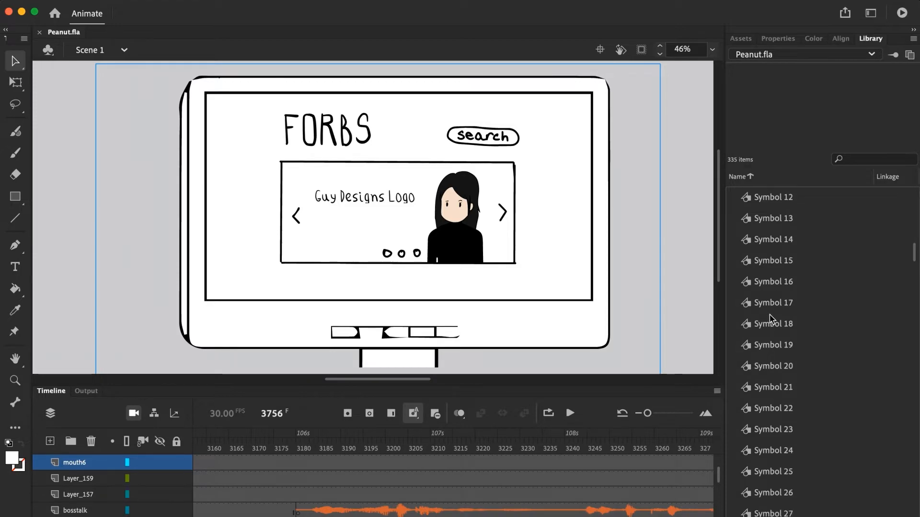
{"action": "left_click", "coordinate": [771, 320]}
{"action": "scroll", "coordinate": [772, 315], "scroll_direction": "down", "scroll_amount": 4}
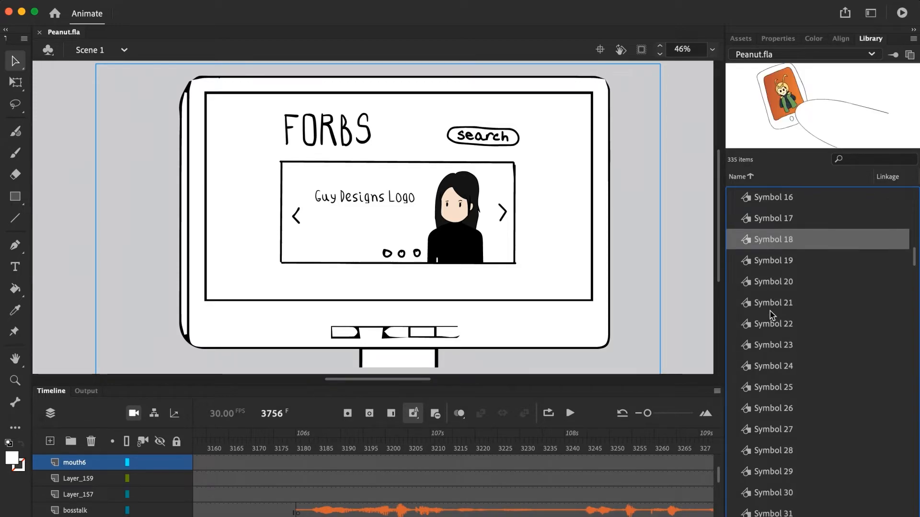
{"action": "left_click", "coordinate": [771, 323]}
{"action": "scroll", "coordinate": [771, 324], "scroll_direction": "up", "scroll_amount": 20}
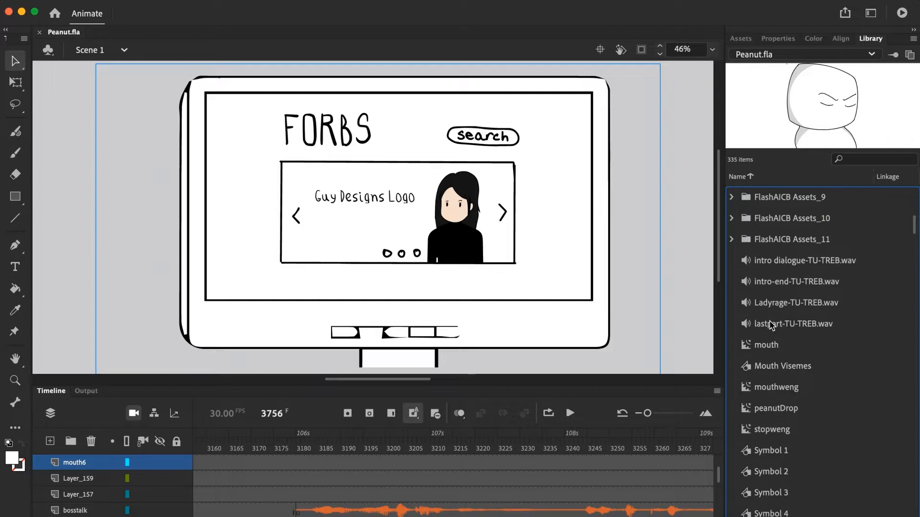
{"action": "left_click", "coordinate": [772, 324]}
{"action": "scroll", "coordinate": [772, 324], "scroll_direction": "down", "scroll_amount": 5}
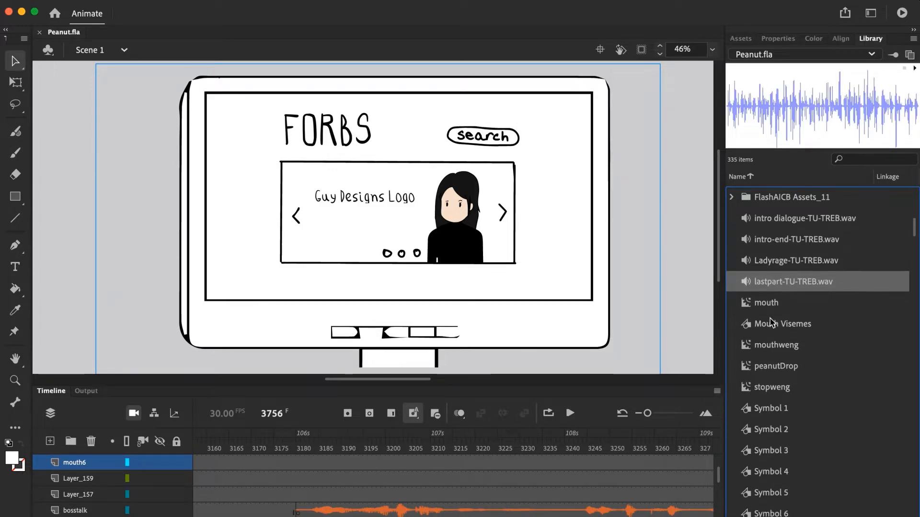
- Play back the scene's animation, restarting playback from another frame on the timeline
{"action": "scroll", "coordinate": [550, 344], "scroll_direction": "right", "scroll_amount": 15}
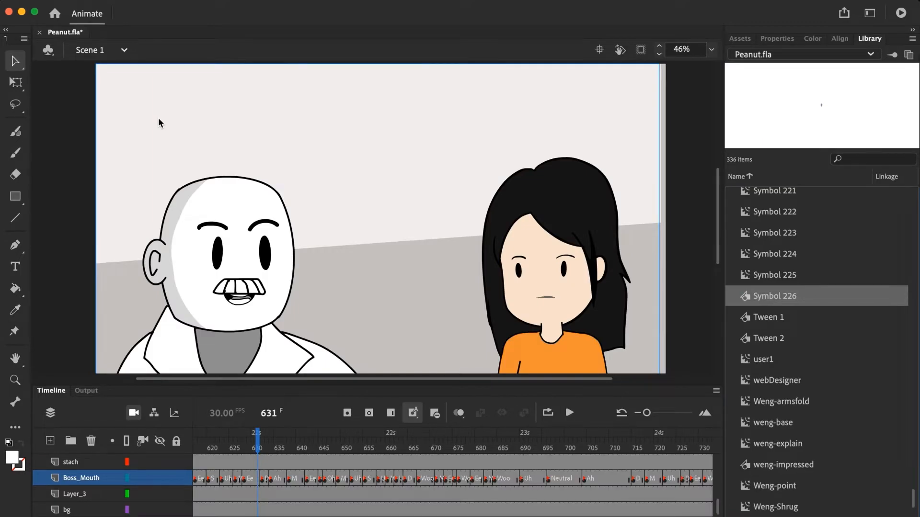
{"action": "key", "text": "Return"}
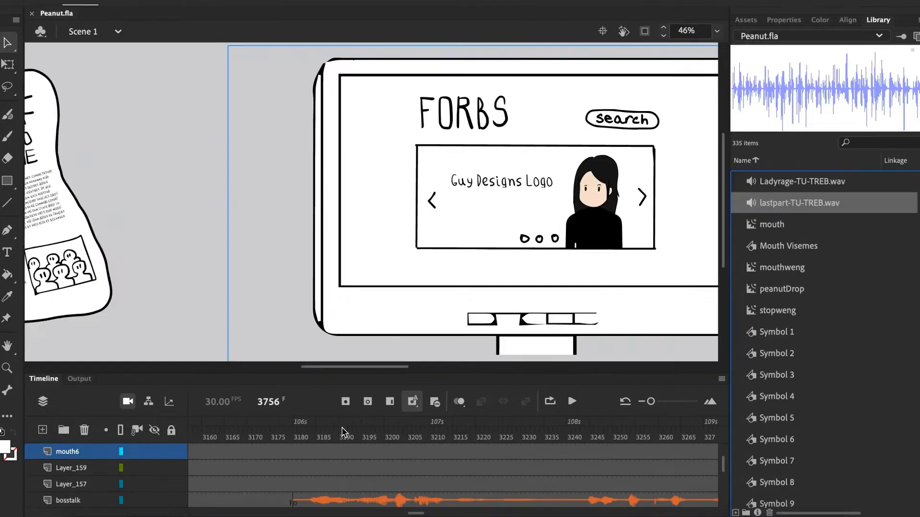
{"action": "left_click", "coordinate": [342, 436]}
{"action": "key", "text": "Return"}
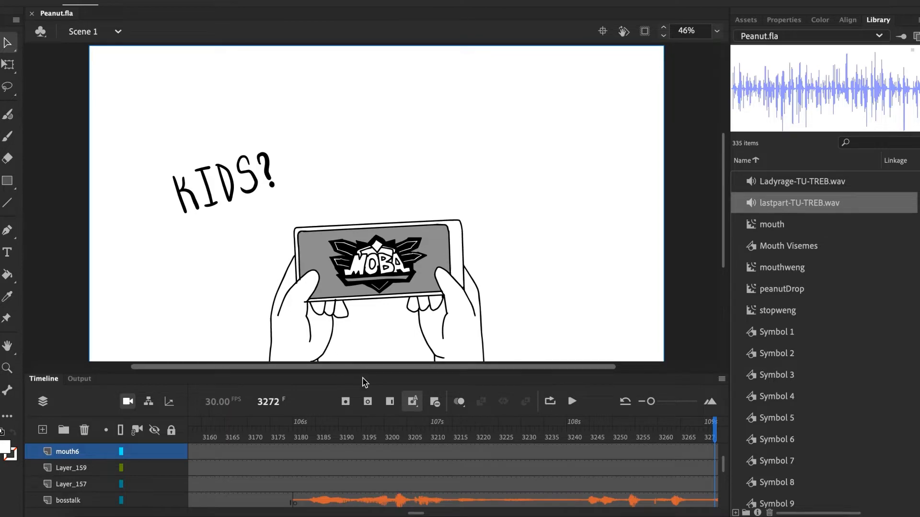
- Step forward through the Peanut.fla timeline, viewing the handheld MOBA game scene at frame 3334 and further frames
{"action": "scroll", "coordinate": [392, 451], "scroll_direction": "right", "scroll_amount": 5}
{"action": "left_click", "coordinate": [392, 451]}
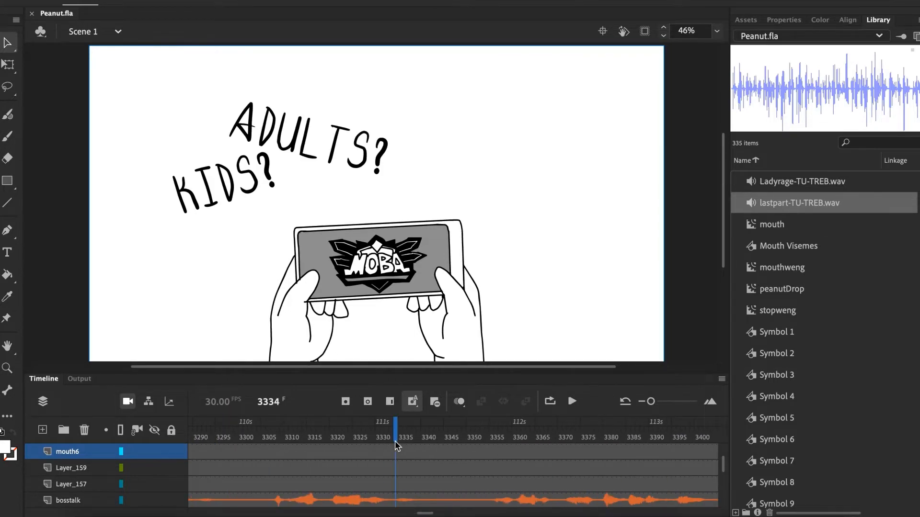
{"action": "scroll", "coordinate": [394, 449], "scroll_direction": "right", "scroll_amount": 3}
{"action": "left_click", "coordinate": [395, 447]}
{"action": "scroll", "coordinate": [396, 446], "scroll_direction": "right", "scroll_amount": 2}
{"action": "left_click", "coordinate": [396, 446]}
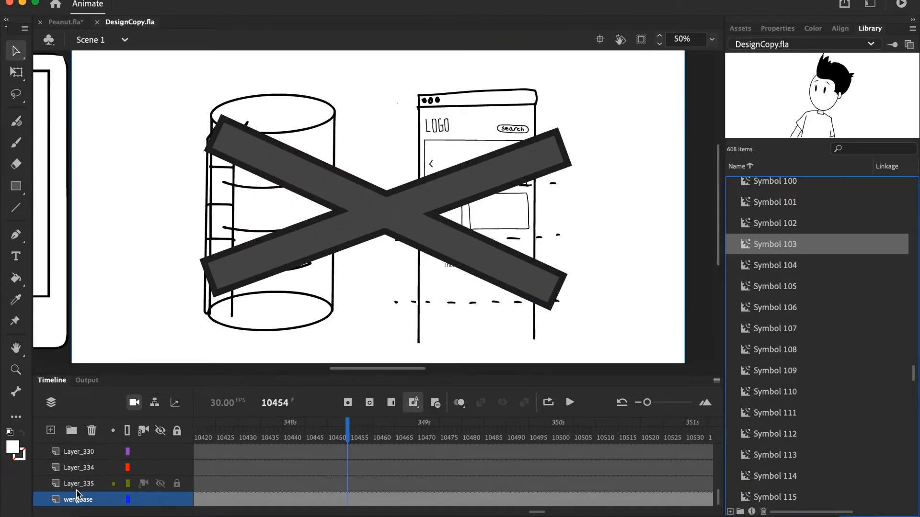
- Look through the DesignCopy.fla timeline layers from wengbase upward, selecting weng_Point, Layer_22 and wengfoldarm along the way
{"action": "scroll", "coordinate": [76, 493], "scroll_direction": "up", "scroll_amount": 1}
{"action": "scroll", "coordinate": [77, 493], "scroll_direction": "up", "scroll_amount": 2}
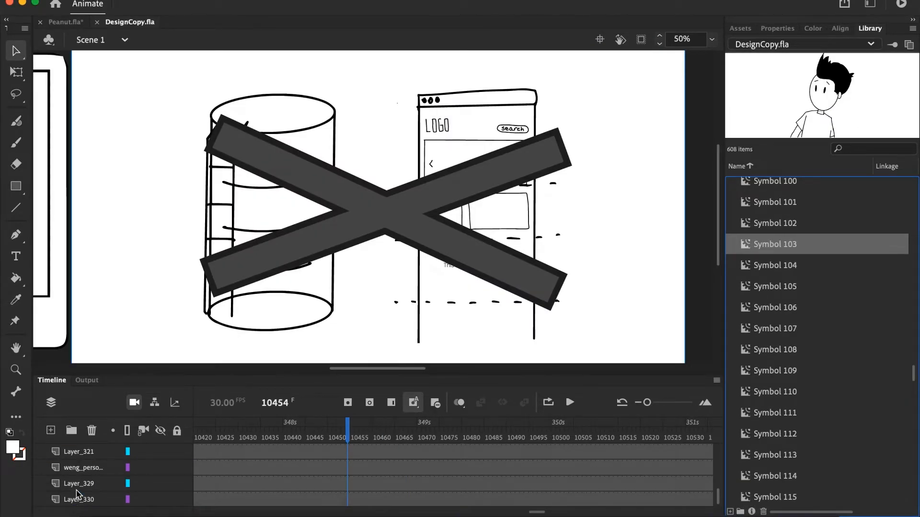
{"action": "scroll", "coordinate": [77, 491], "scroll_direction": "up", "scroll_amount": 5}
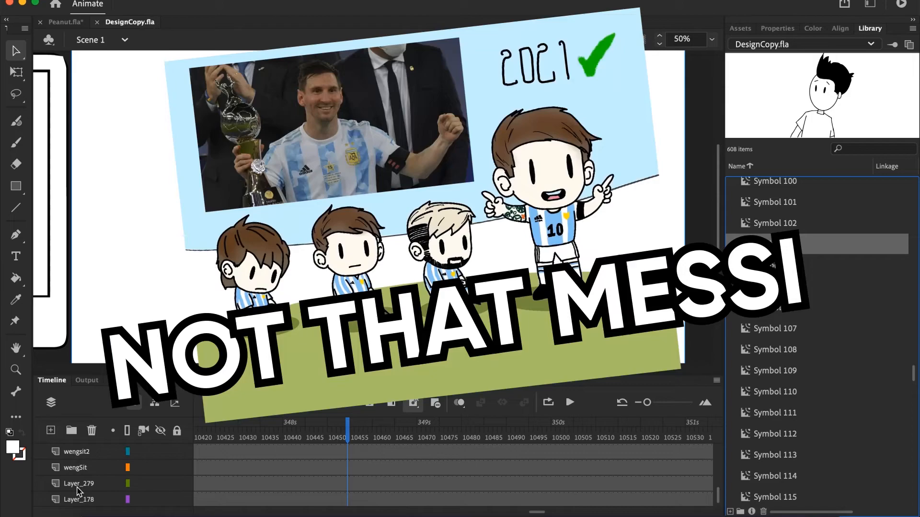
{"action": "scroll", "coordinate": [76, 489], "scroll_direction": "up", "scroll_amount": 3}
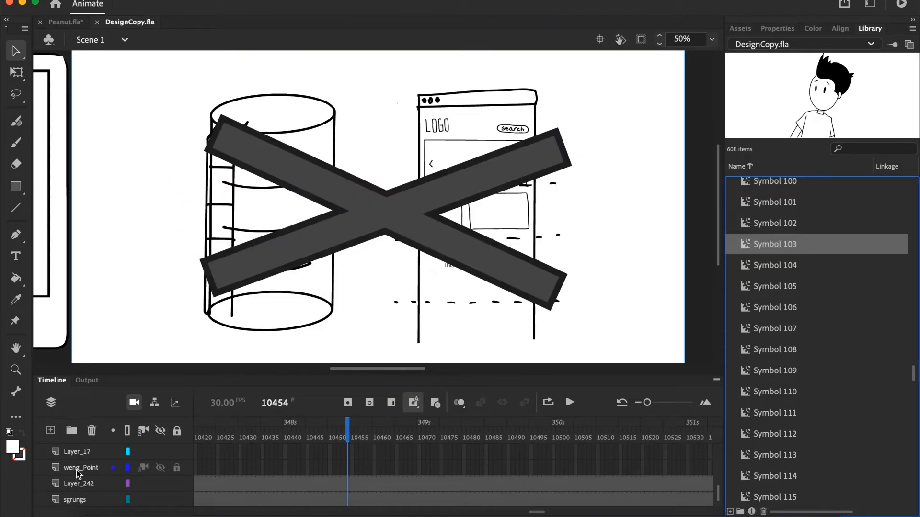
{"action": "left_click", "coordinate": [80, 472]}
{"action": "scroll", "coordinate": [80, 472], "scroll_direction": "up", "scroll_amount": 2}
{"action": "left_click", "coordinate": [81, 472]}
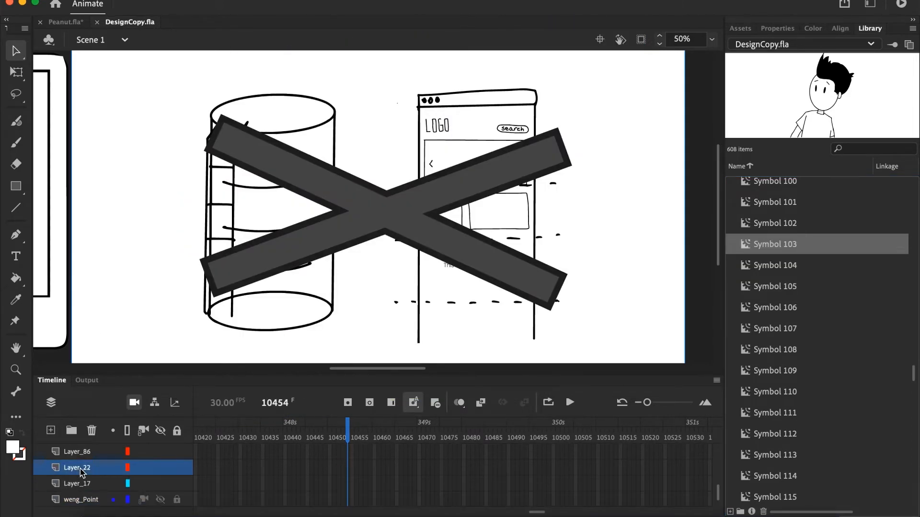
{"action": "scroll", "coordinate": [83, 473], "scroll_direction": "up", "scroll_amount": 2}
{"action": "left_click", "coordinate": [81, 472]}
{"action": "scroll", "coordinate": [82, 472], "scroll_direction": "up", "scroll_amount": 1}
{"action": "left_click", "coordinate": [81, 471]}
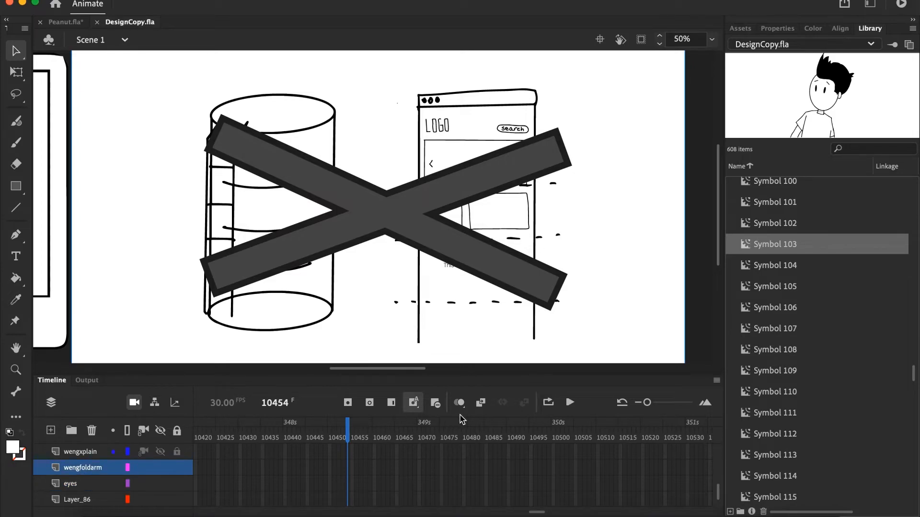
- Preview library symbols in DesignCopy.fla, including Symbol 100 through Symbol 104 and Symbol 78
{"action": "scroll", "coordinate": [786, 360], "scroll_direction": "up", "scroll_amount": 6}
{"action": "left_click", "coordinate": [770, 303]}
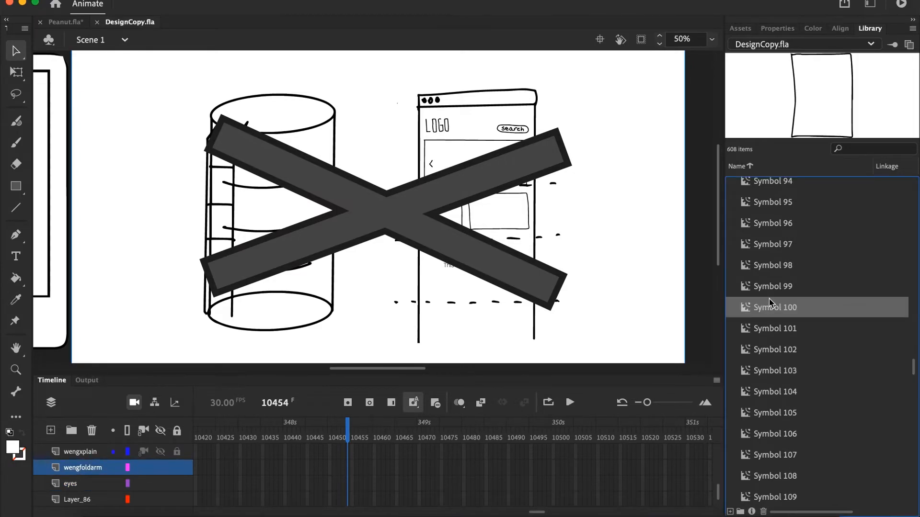
{"action": "key", "text": "Down"}
{"action": "key", "text": "Down"}
{"action": "key", "text": "Down"}
{"action": "key", "text": "Down"}
{"action": "key", "text": "Down"}
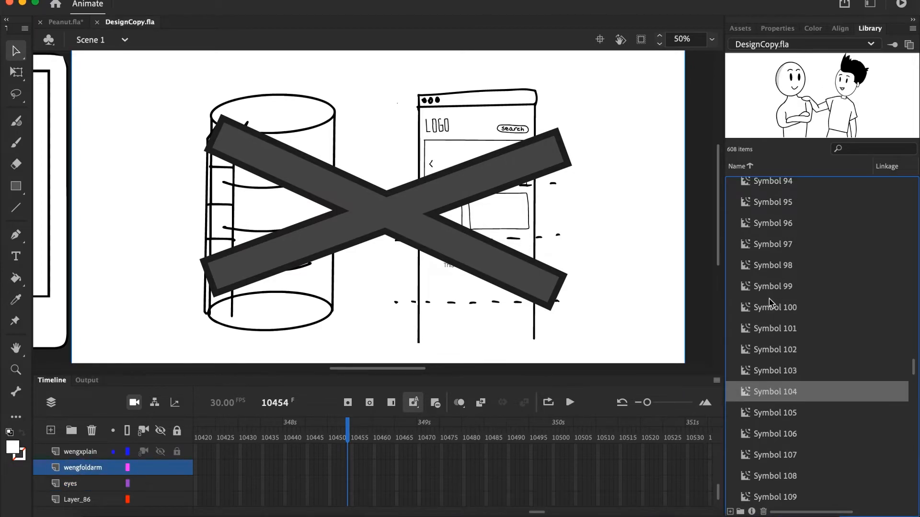
{"action": "scroll", "coordinate": [770, 303], "scroll_direction": "up", "scroll_amount": 5}
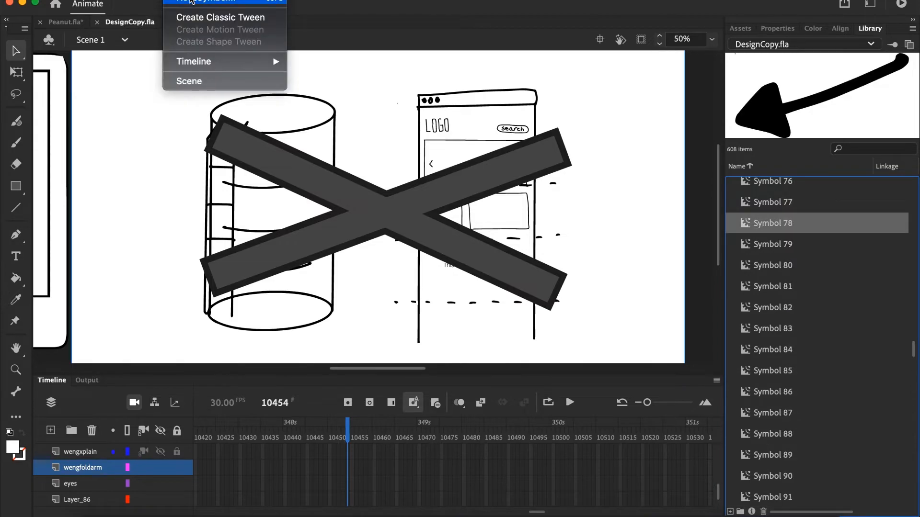
- Create a new symbol of type Graphic in the library root, keeping the suggested name
{"action": "left_click", "coordinate": [420, 79]}
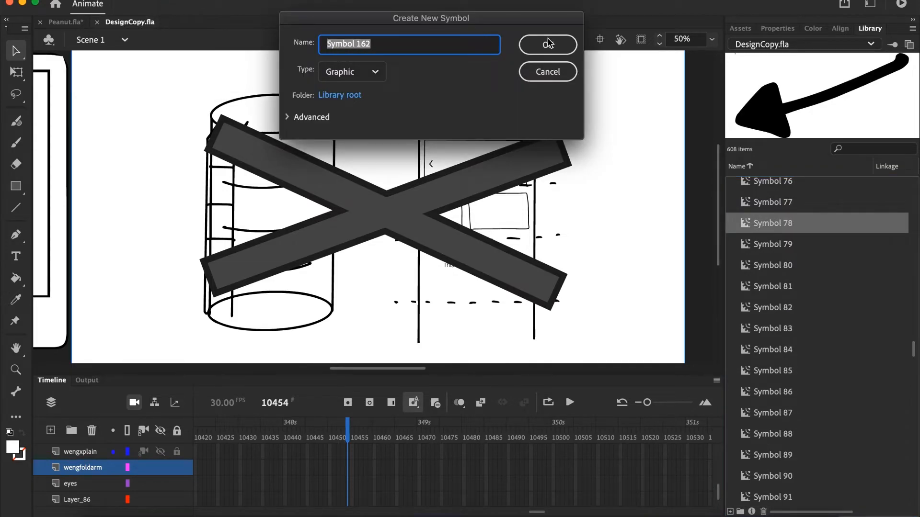
{"action": "left_click", "coordinate": [548, 45]}
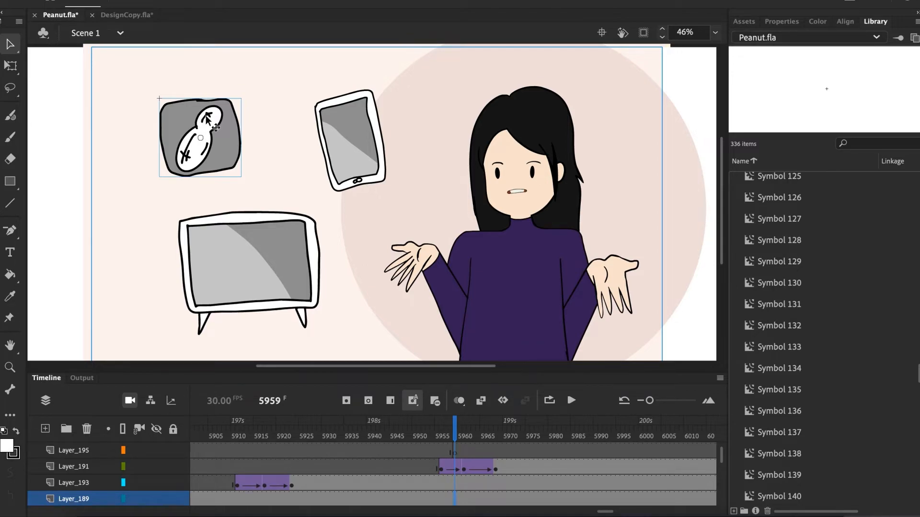
- Select the tablet, the peanut icon and the television on the Peanut.fla stage to see each one's layer
{"action": "left_click", "coordinate": [339, 129]}
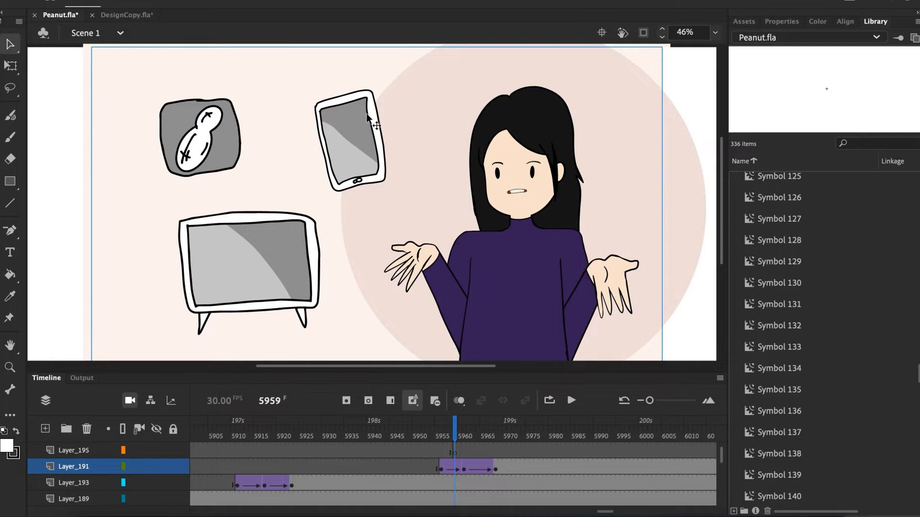
{"action": "left_click", "coordinate": [195, 118]}
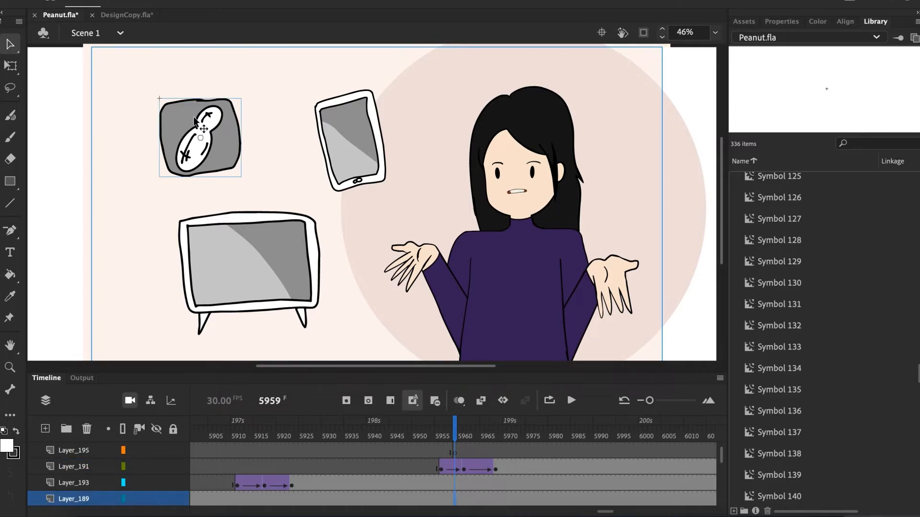
{"action": "left_click", "coordinate": [346, 134]}
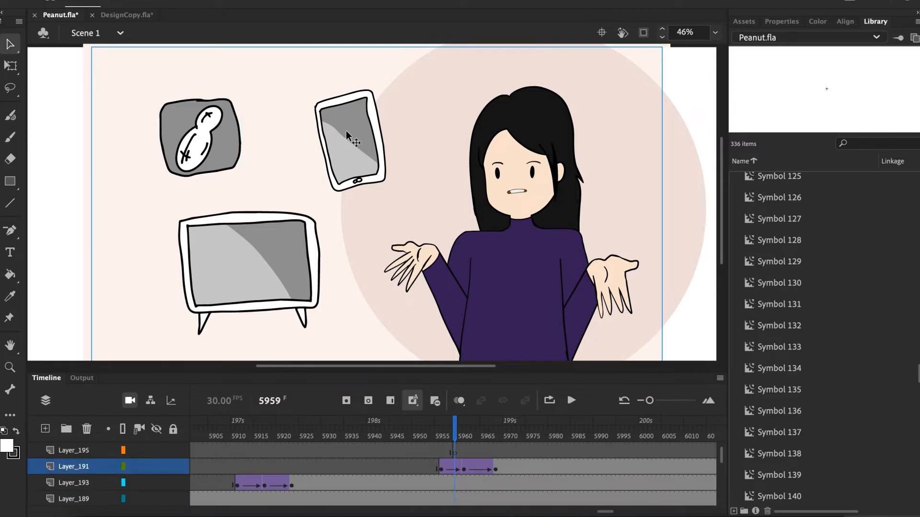
{"action": "left_click", "coordinate": [262, 247]}
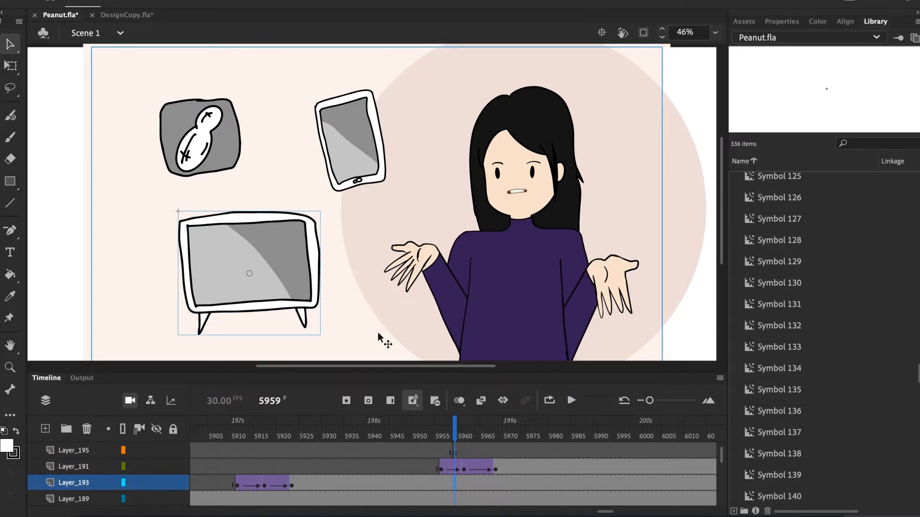
- Examine the tablet's tween keyframes on Layer_191 between frames 5956 and 5968, ending on frame 5956
{"action": "left_click", "coordinate": [440, 467]}
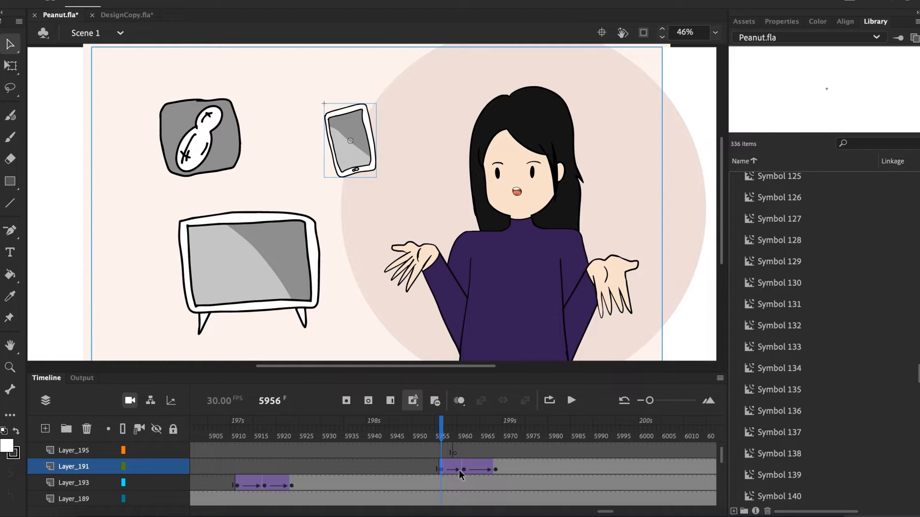
{"action": "left_click", "coordinate": [463, 469]}
{"action": "left_click", "coordinate": [494, 470]}
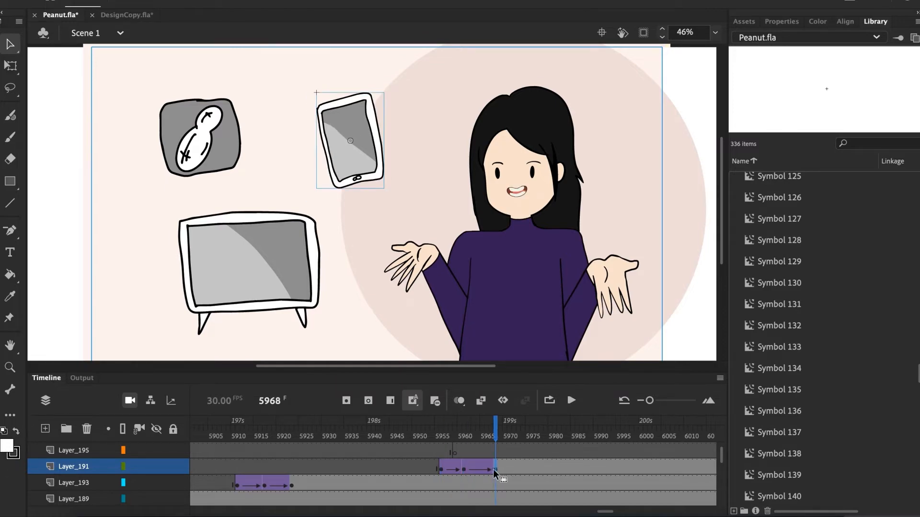
{"action": "left_click", "coordinate": [441, 468]}
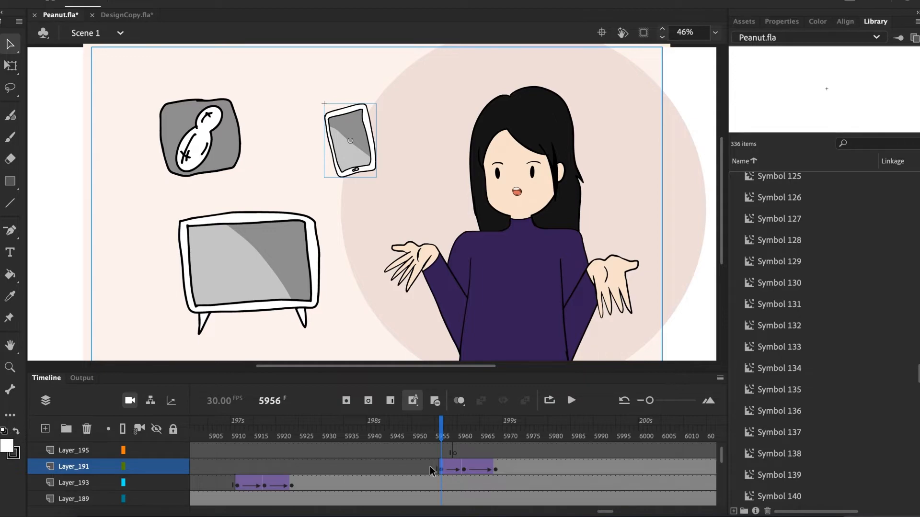
- Check the tablet's tween keyframes at frames 5961 and 5968 on Layer_191, and play the tween from just before it starts
{"action": "left_click", "coordinate": [463, 470]}
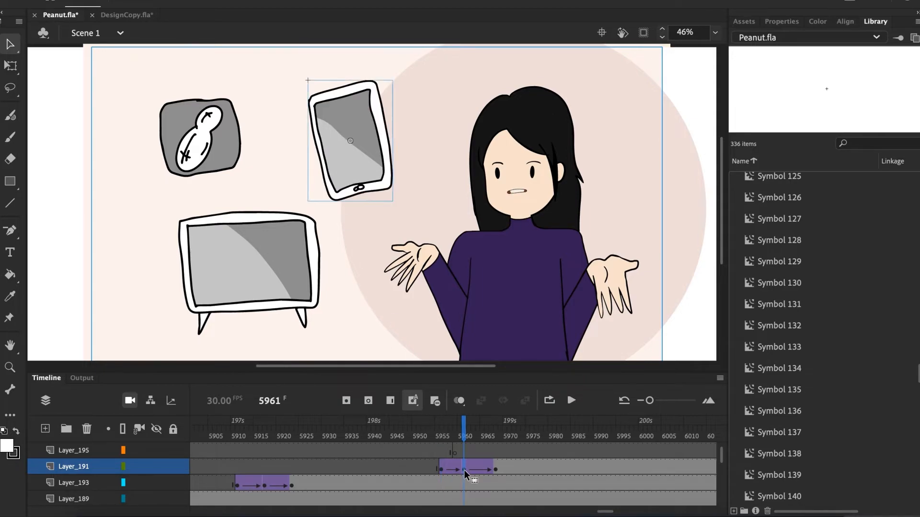
{"action": "left_click", "coordinate": [496, 469]}
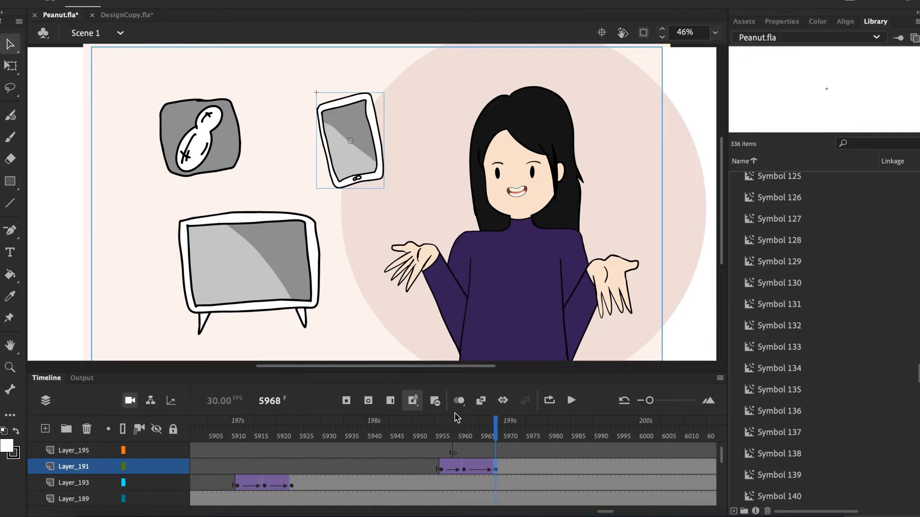
{"action": "left_click", "coordinate": [434, 449]}
{"action": "key", "text": "Return"}
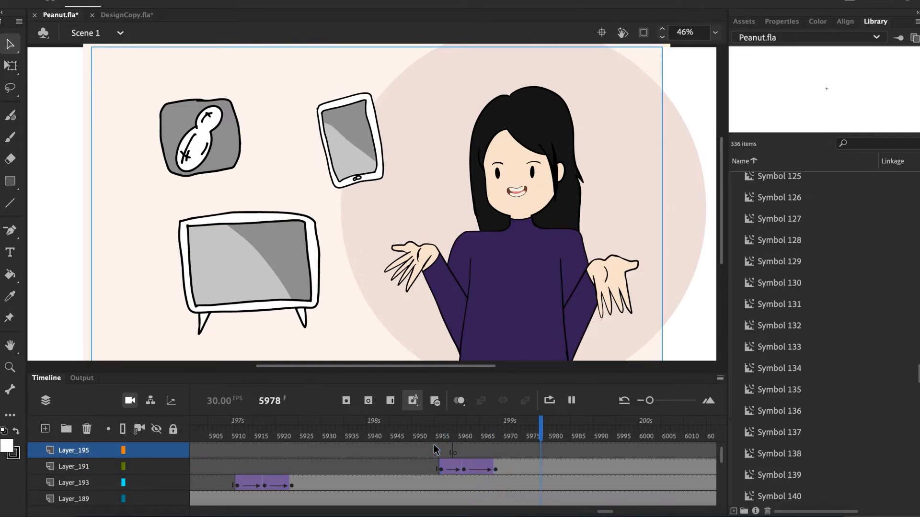
{"action": "left_click", "coordinate": [413, 450]}
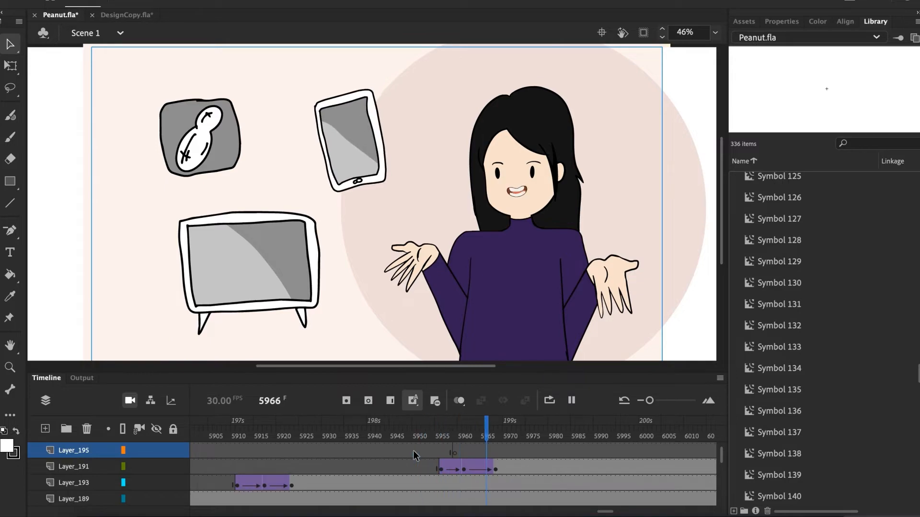
{"action": "key", "text": "Return"}
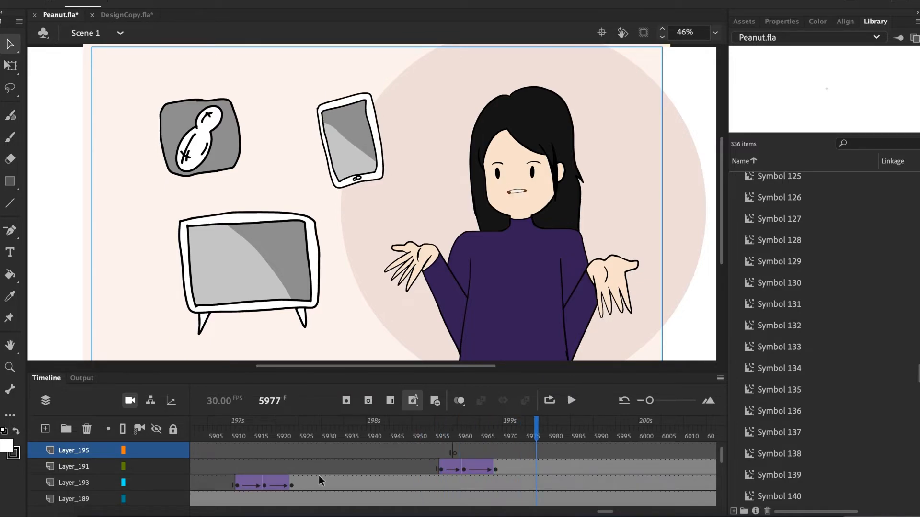
- Move the last tween keyframe on Layer_191 out to frame 5981 and play back the tablet's tween
{"action": "left_click", "coordinate": [495, 467]}
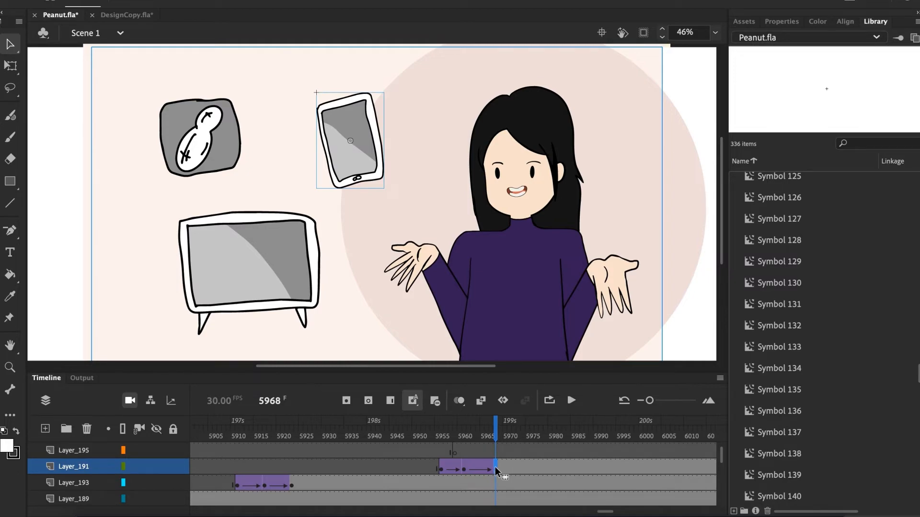
{"action": "left_click_drag", "start_coordinate": [495, 467], "coordinate": [554, 467]}
{"action": "left_click", "coordinate": [430, 446]}
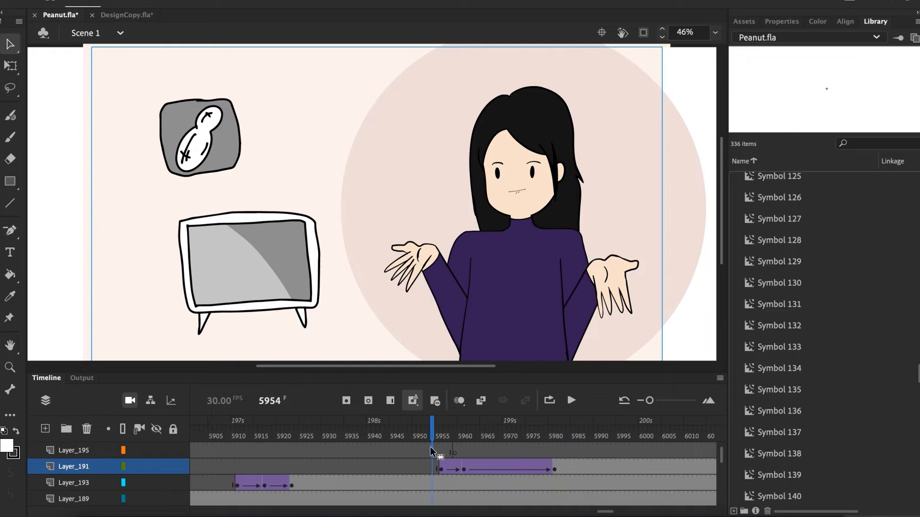
{"action": "key", "text": "Return"}
{"action": "key", "text": "Return"}
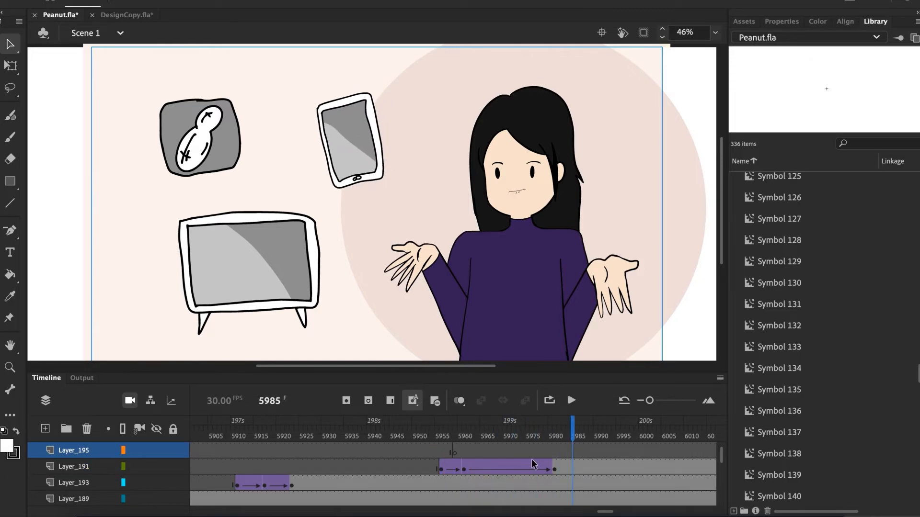
- Move the last tween keyframe on Layer_191 in to about frame 5964 and play back the tablet's tween
{"action": "left_click", "coordinate": [554, 467]}
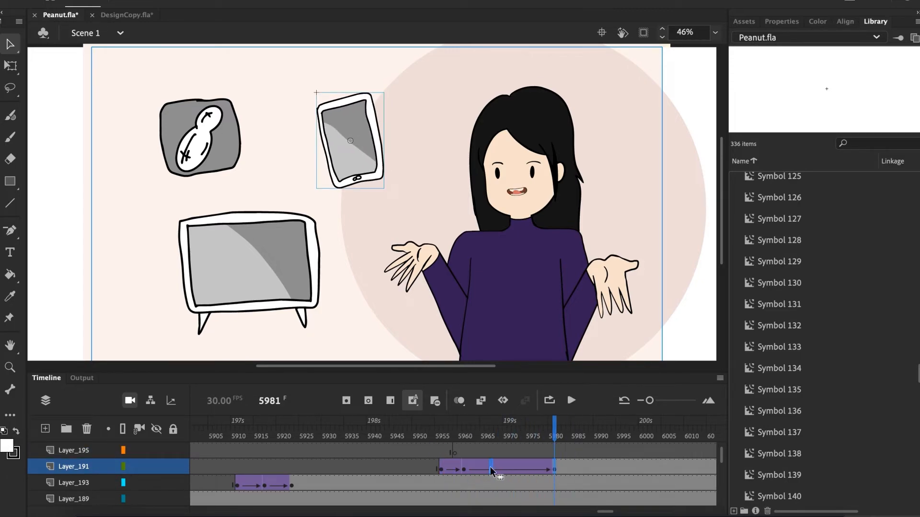
{"action": "left_click_drag", "start_coordinate": [489, 466], "coordinate": [475, 466]}
{"action": "left_click", "coordinate": [418, 452]}
{"action": "key", "text": "Return"}
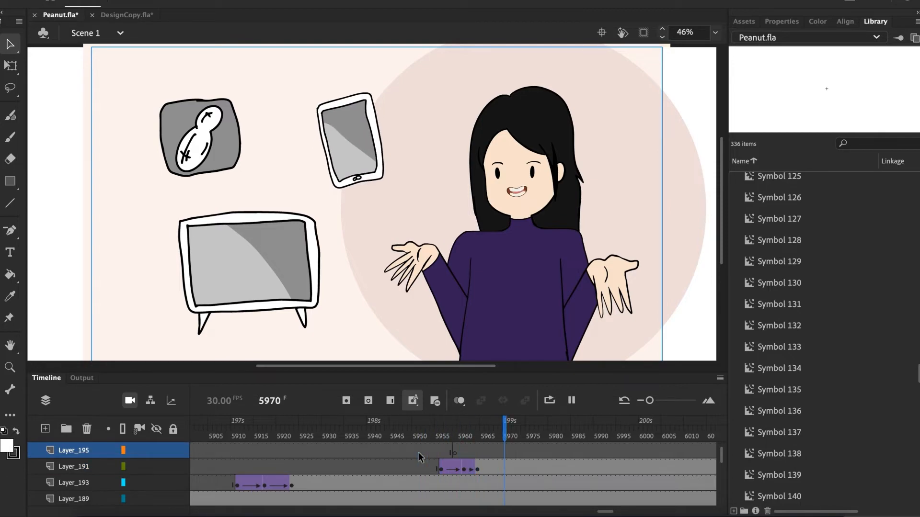
{"action": "key", "text": "Return"}
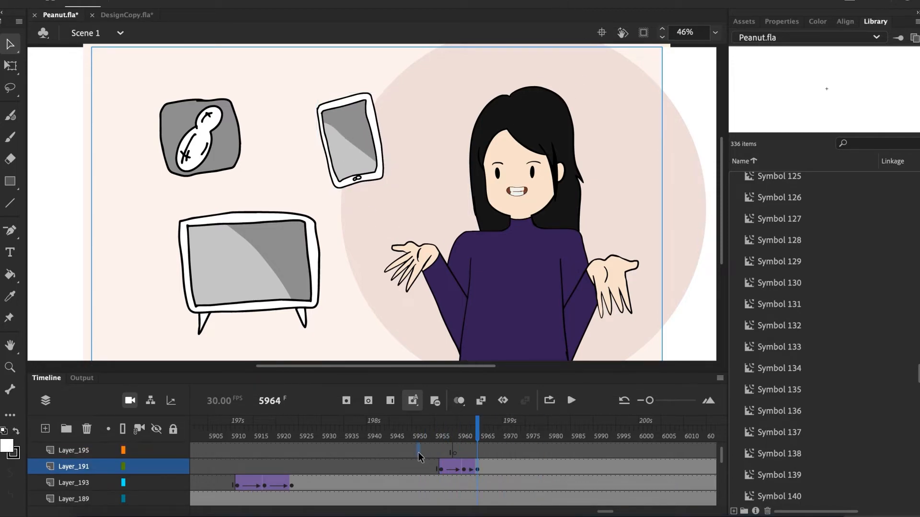
{"action": "left_click", "coordinate": [418, 452]}
{"action": "key", "text": "Return"}
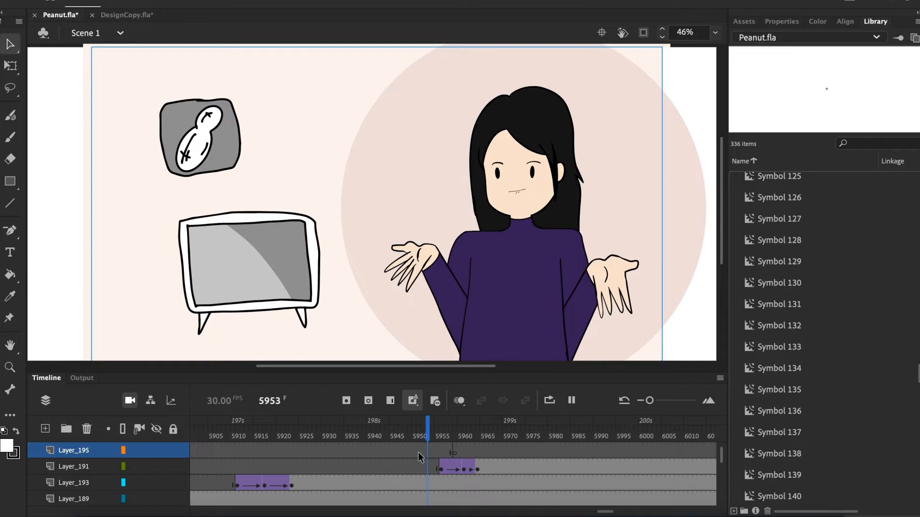
{"action": "key", "text": "Return"}
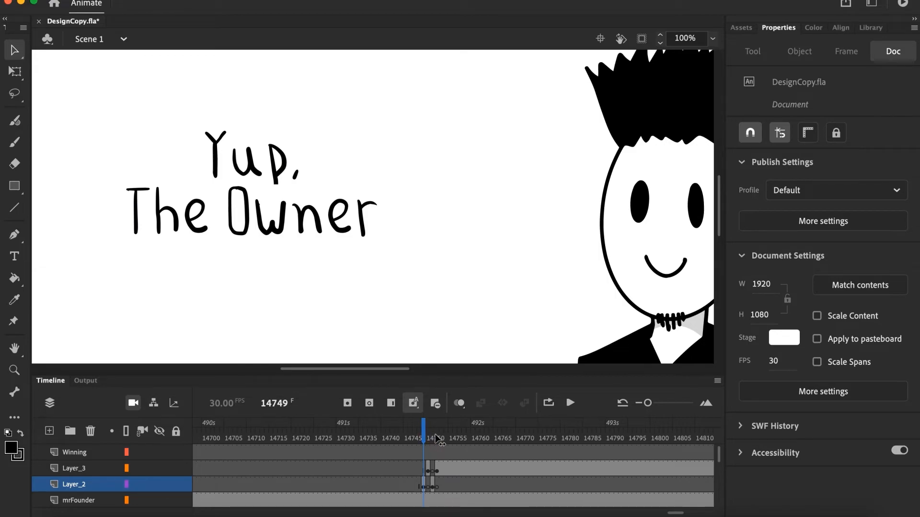
{"action": "left_click_drag", "start_coordinate": [436, 440], "coordinate": [429, 440]}
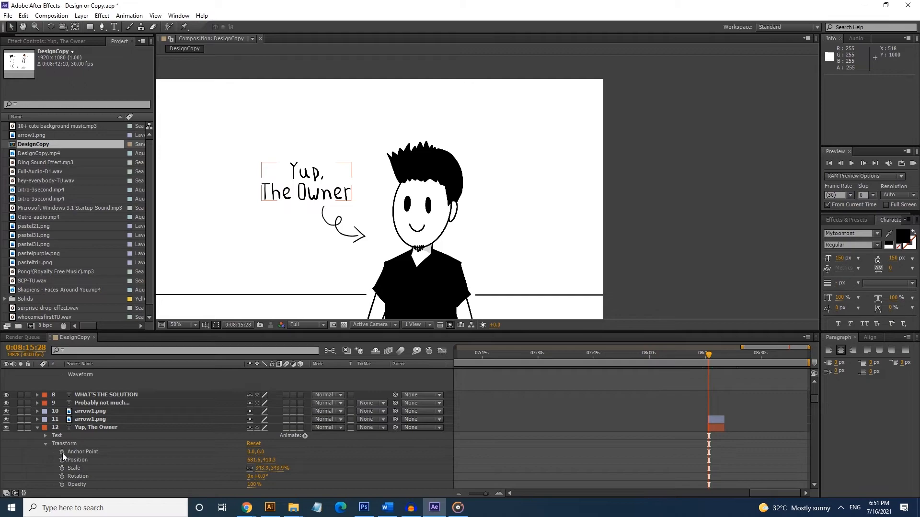
- In After Effects, add the expression wiggle(1,20) to the Anchor Point of the "Yup, The Owner" text layer and scrub to preview it
{"action": "left_click", "coordinate": [62, 453], "text": "alt"}
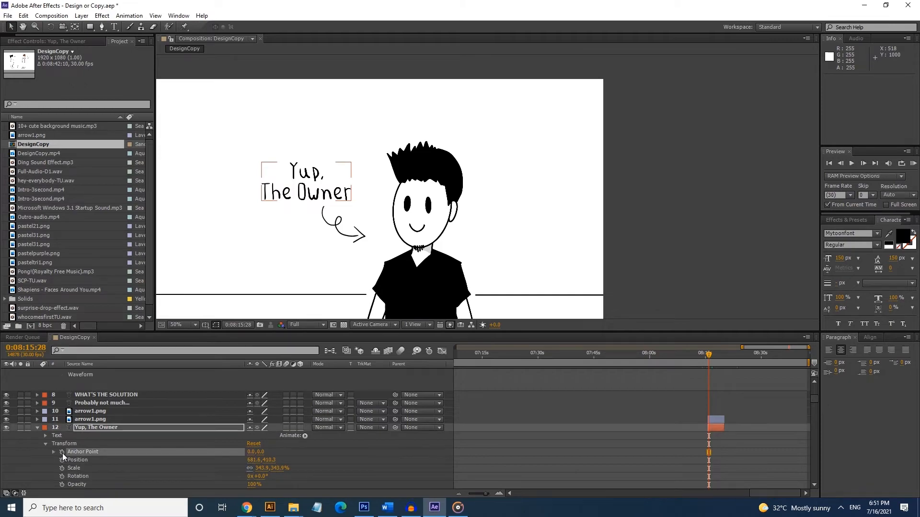
{"action": "type", "text": "wigg"}
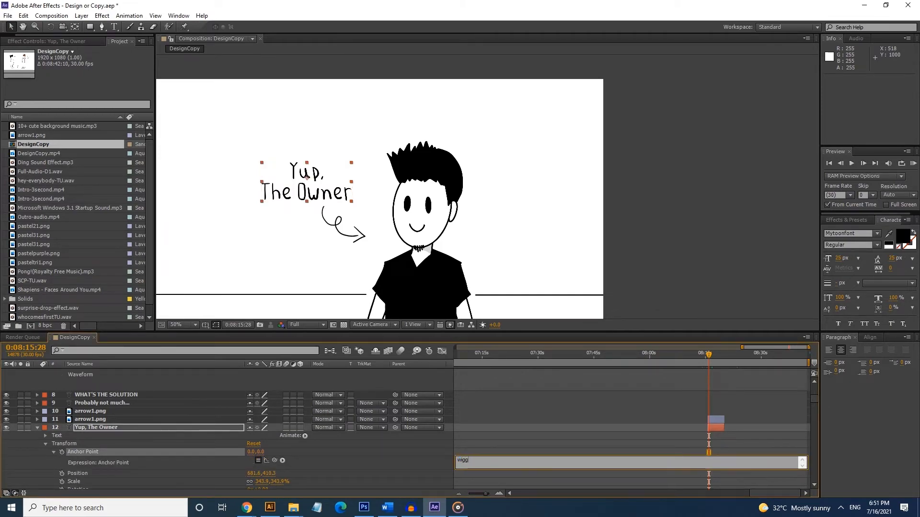
{"action": "type", "text": "le(1,20);"}
{"action": "left_click", "coordinate": [716, 431]}
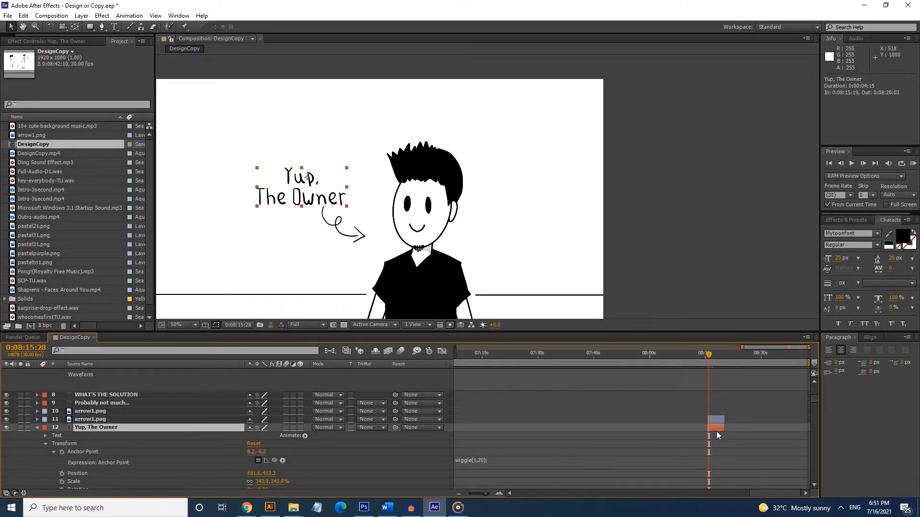
{"action": "left_click_drag", "start_coordinate": [708, 356], "coordinate": [706, 363]}
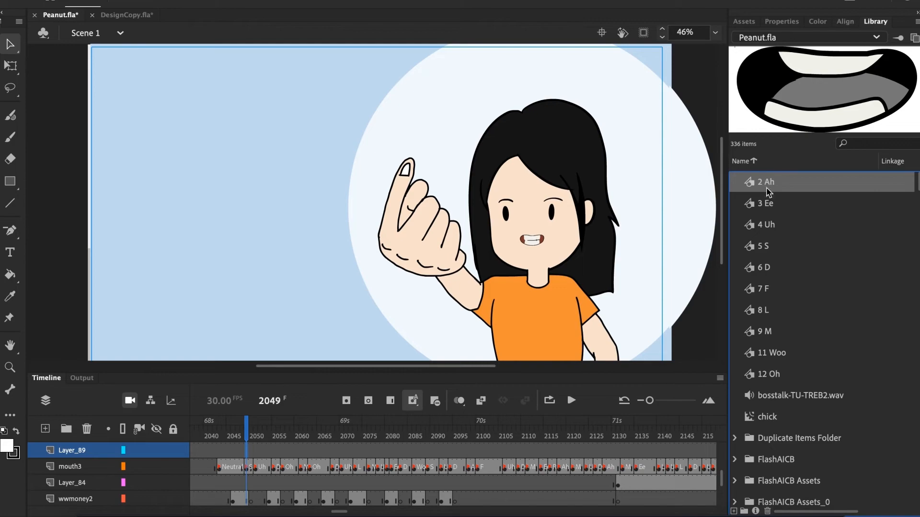
- Preview the mouth shape symbols in the Peanut.fla library one by one, from 3 Ee to 12 Oh
{"action": "left_click", "coordinate": [769, 206]}
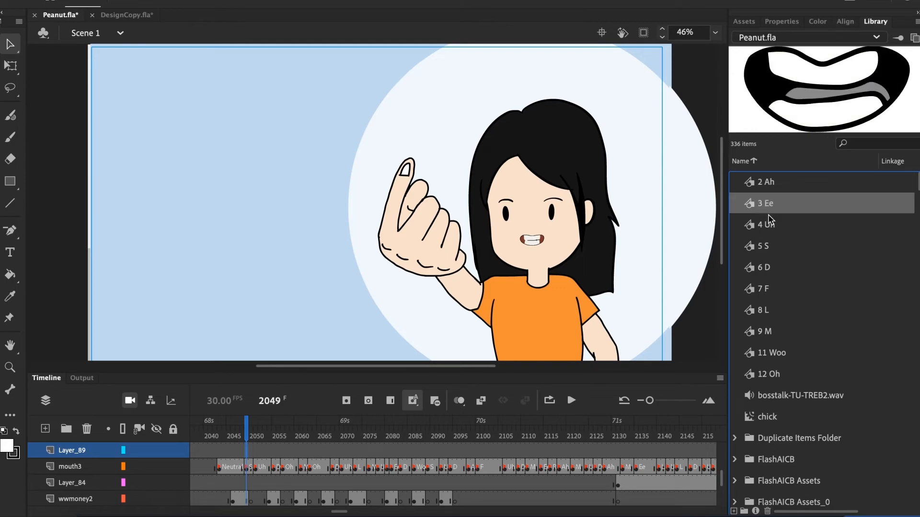
{"action": "left_click", "coordinate": [768, 224]}
{"action": "left_click", "coordinate": [763, 246]}
{"action": "left_click", "coordinate": [764, 267]}
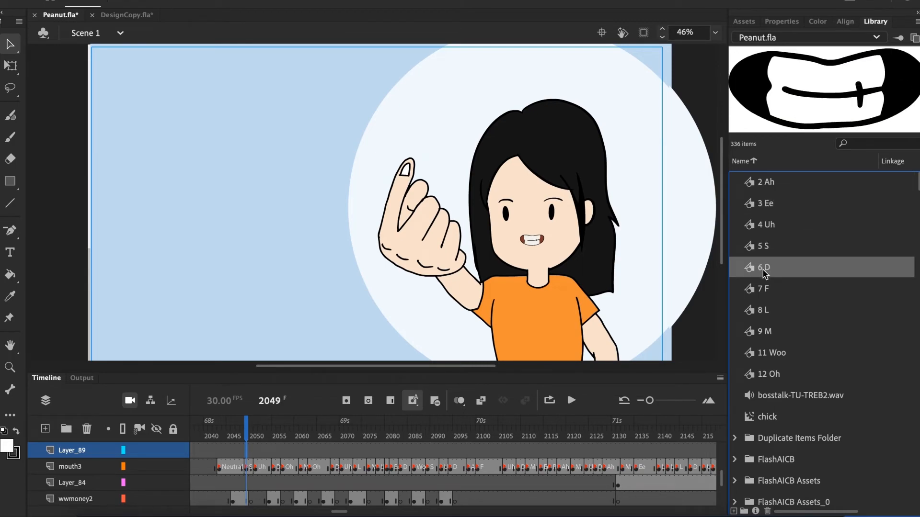
{"action": "left_click", "coordinate": [764, 289]}
{"action": "left_click", "coordinate": [763, 311]}
{"action": "left_click", "coordinate": [765, 335]}
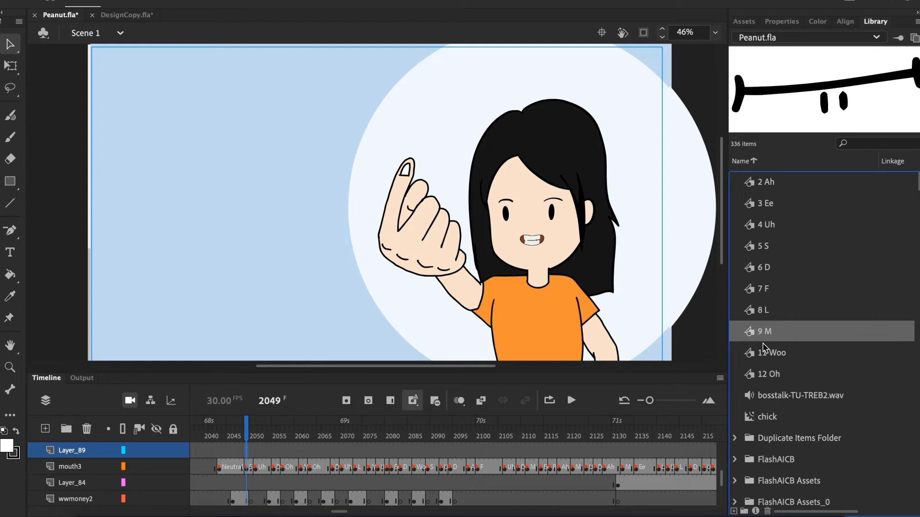
{"action": "left_click", "coordinate": [765, 354]}
{"action": "left_click", "coordinate": [769, 376]}
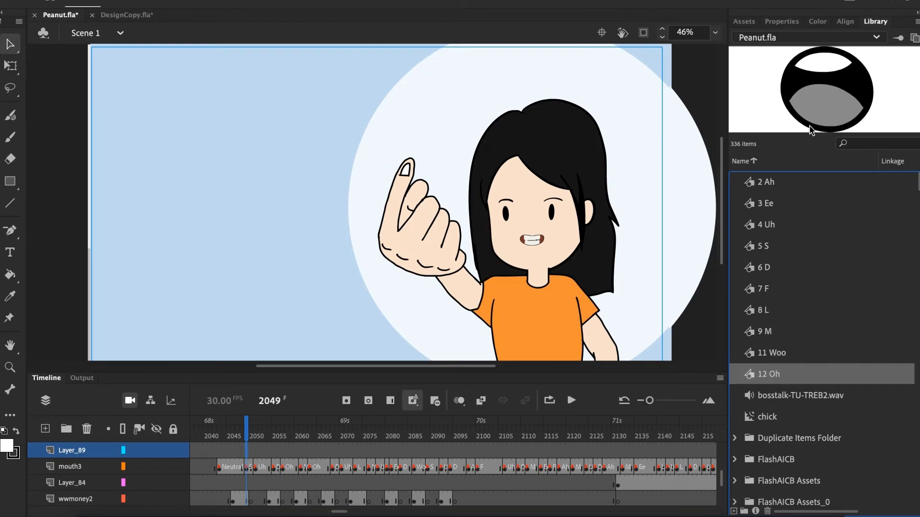
- Open the mouthweng symbol for editing and scrub through its frames to view each mouth shape
{"action": "scroll", "coordinate": [777, 279], "scroll_direction": "down", "scroll_amount": 10}
{"action": "double_click", "coordinate": [780, 411]}
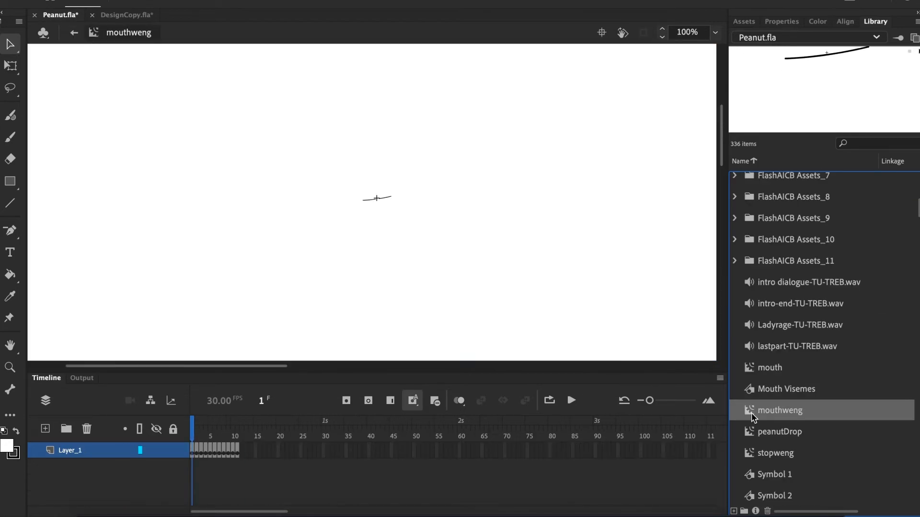
{"action": "left_click", "coordinate": [197, 427]}
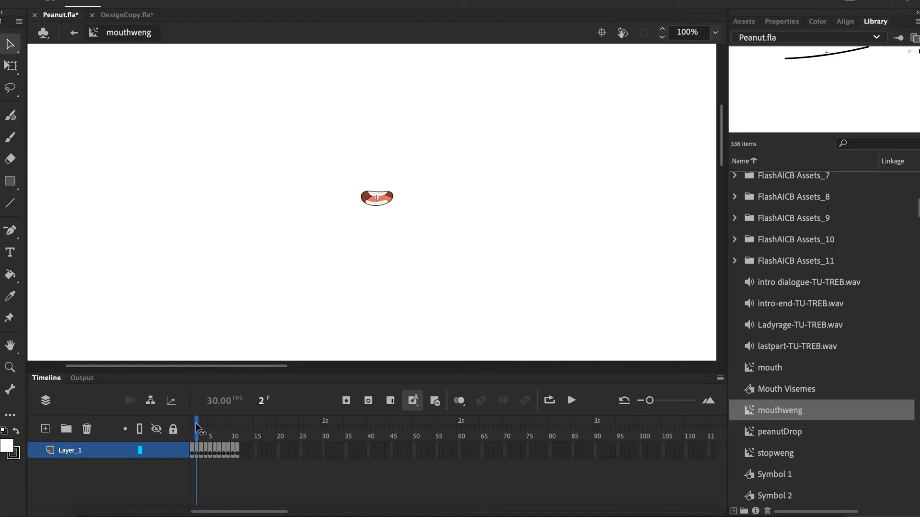
{"action": "left_click_drag", "start_coordinate": [197, 428], "coordinate": [239, 465]}
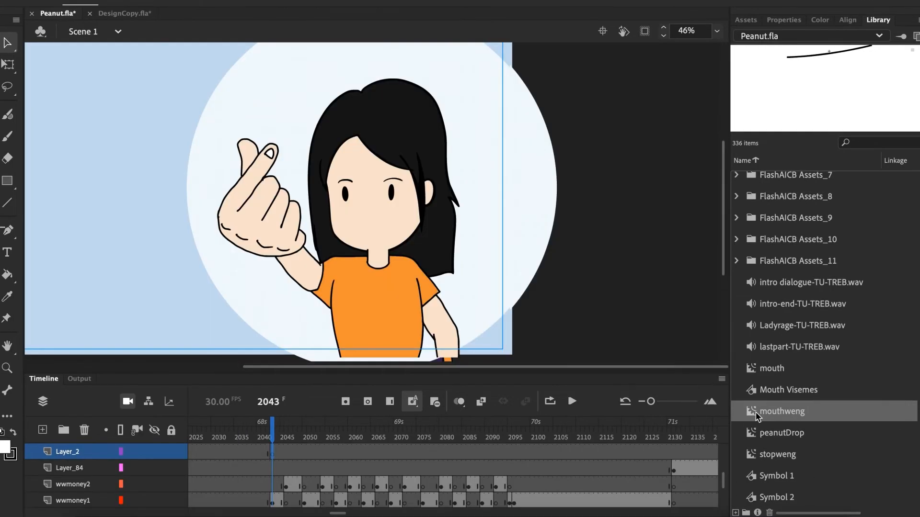
- Place the mouthweng symbol on the woman's face at frame 2043 of Layer_2 and set the instance type to Graphic
{"action": "left_click", "coordinate": [760, 415]}
{"action": "left_click_drag", "start_coordinate": [779, 414], "coordinate": [368, 224]}
{"action": "left_click", "coordinate": [8, 63]}
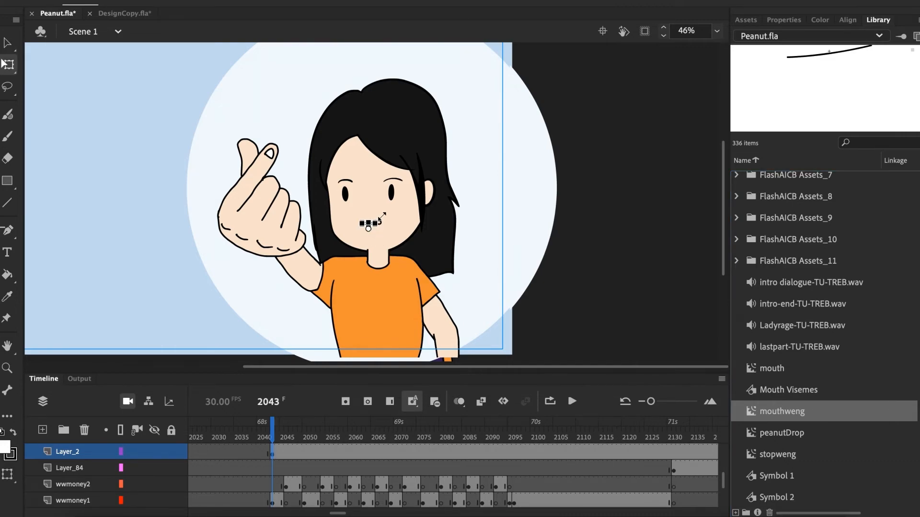
{"action": "key", "text": "v"}
{"action": "key", "text": "ctrl+equal"}
{"action": "left_click", "coordinate": [786, 21]}
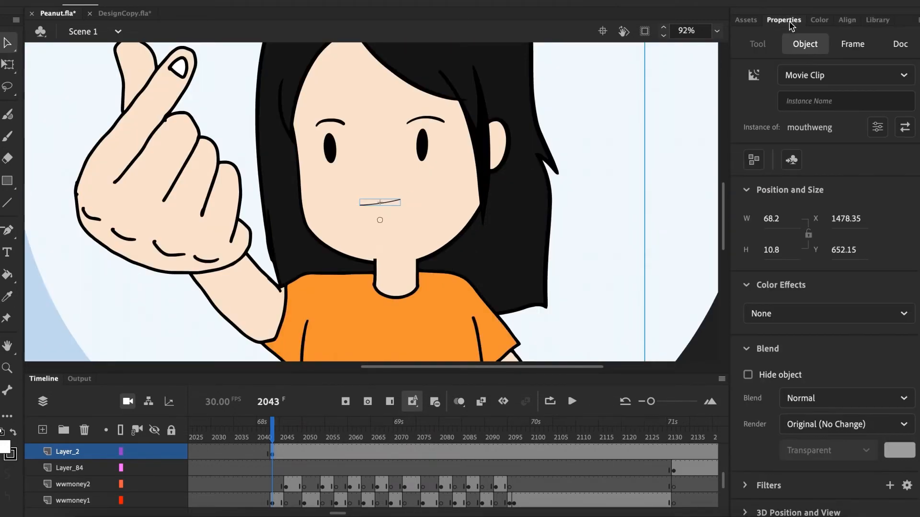
{"action": "left_click", "coordinate": [814, 75]}
{"action": "left_click", "coordinate": [790, 92]}
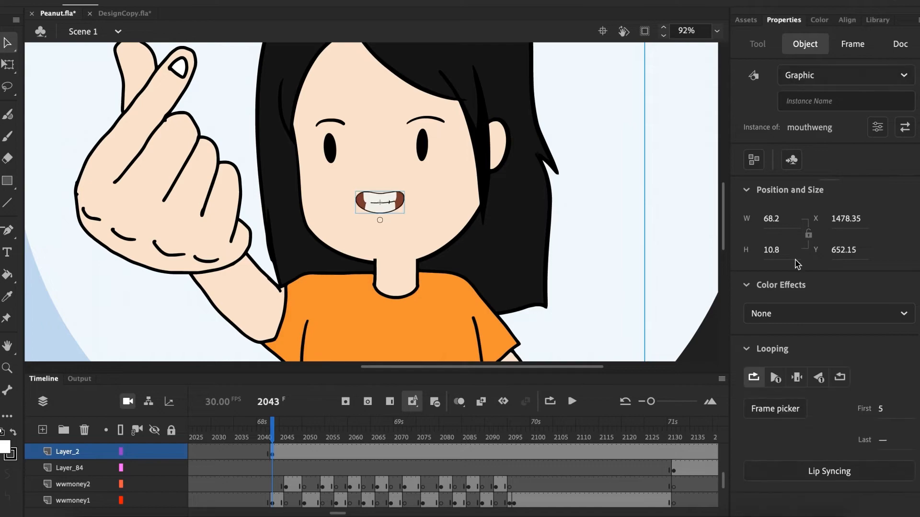
- Apply Lip Syncing to the mouth using the audio in the lastPart layer and play the result
{"action": "left_click", "coordinate": [825, 475]}
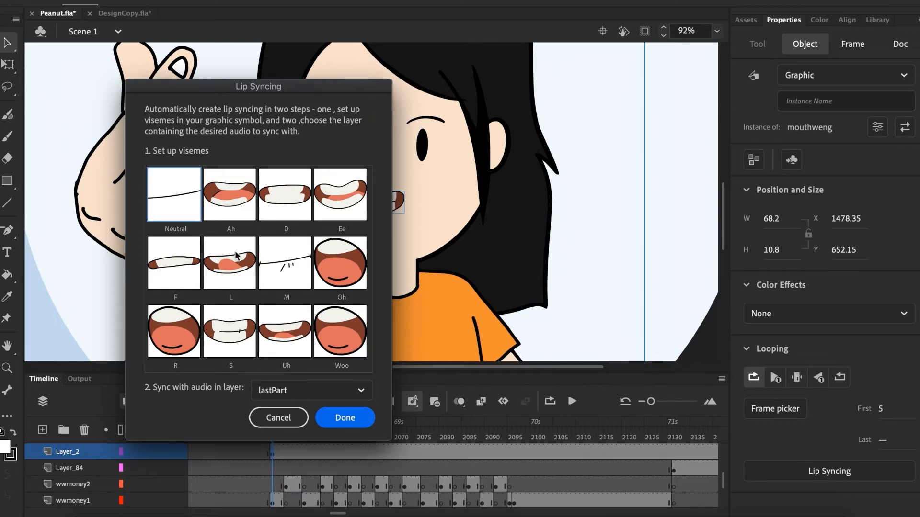
{"action": "left_click", "coordinate": [359, 419]}
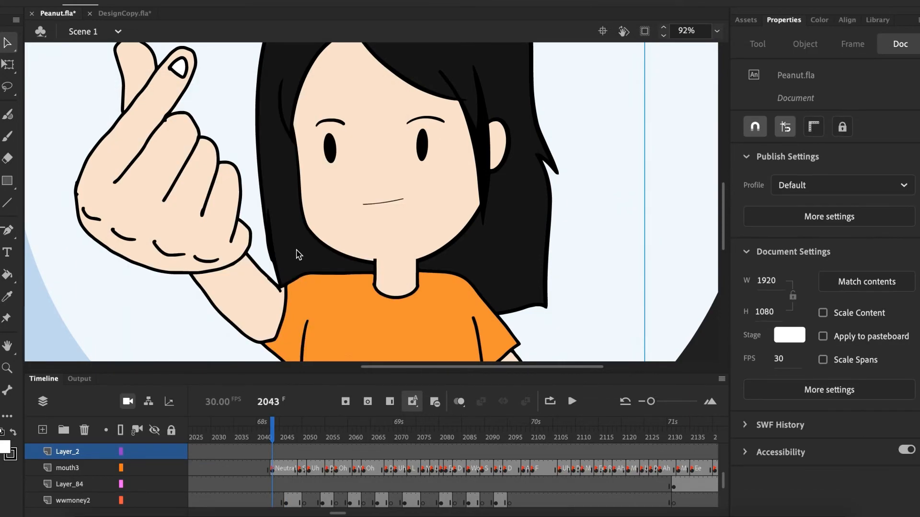
{"action": "key", "text": "Return"}
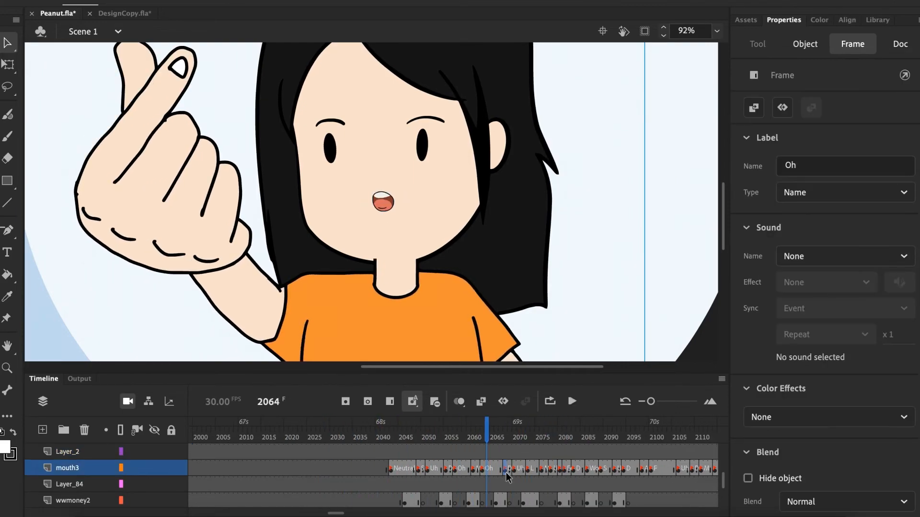
- Rename the Uh frame label at frame 2071 on the mouth3 layer to Neutral
{"action": "left_click", "coordinate": [506, 471]}
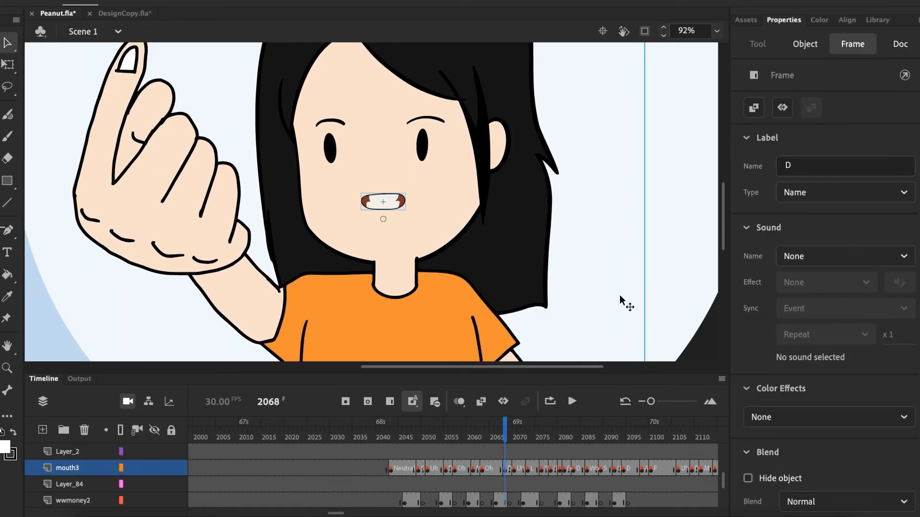
{"action": "left_click", "coordinate": [521, 468]}
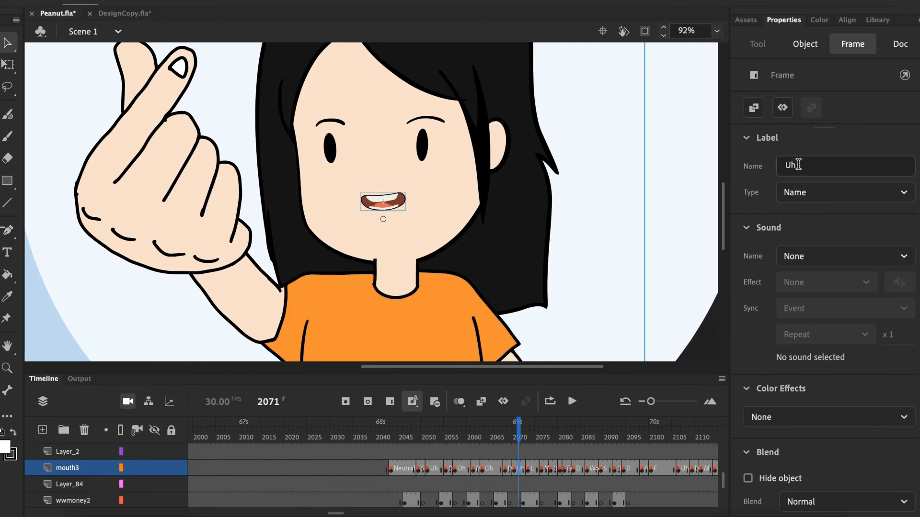
{"action": "left_click_drag", "start_coordinate": [798, 164], "coordinate": [775, 168]}
{"action": "key", "text": "BackSpace"}
{"action": "type", "text": "Neutral"}
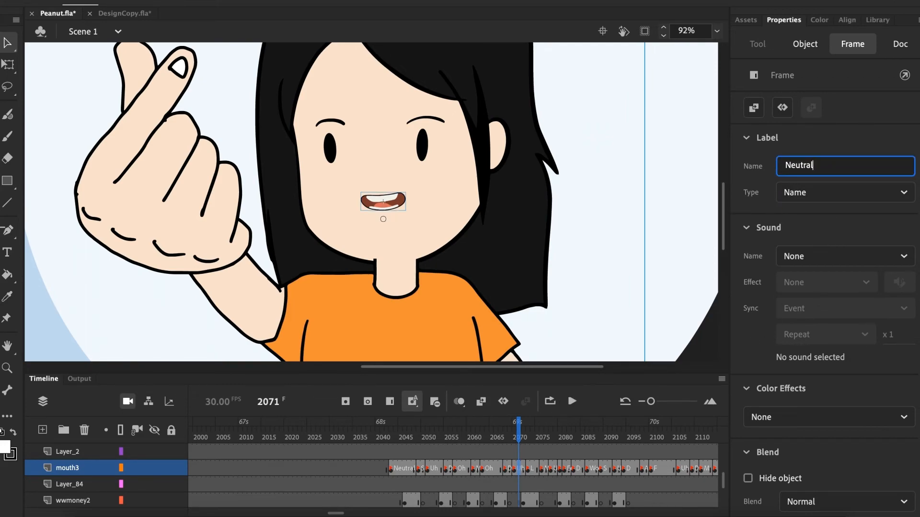
{"action": "key", "text": "Return"}
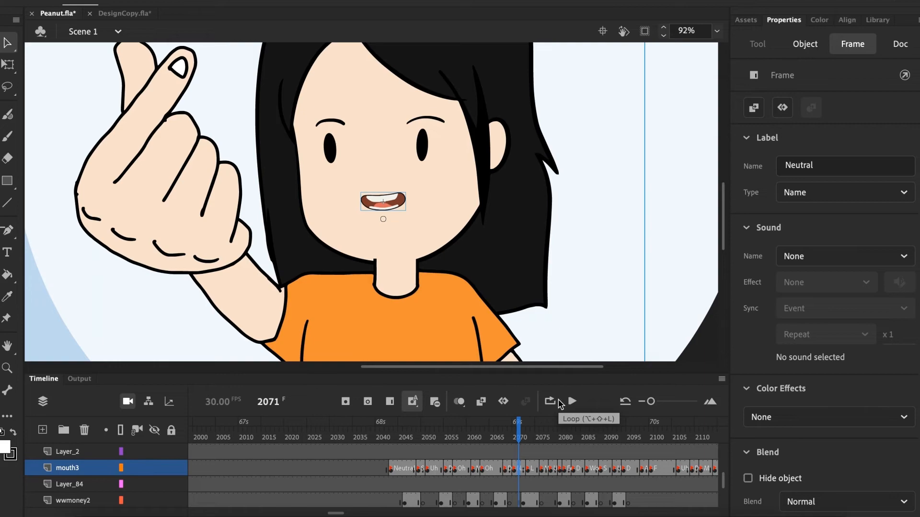
- Step through the mouth3 frames after the renamed label to check their mouth shapes, ending on frame 2073
{"action": "left_click", "coordinate": [522, 468]}
{"action": "key", "text": "period"}
{"action": "key", "text": "period"}
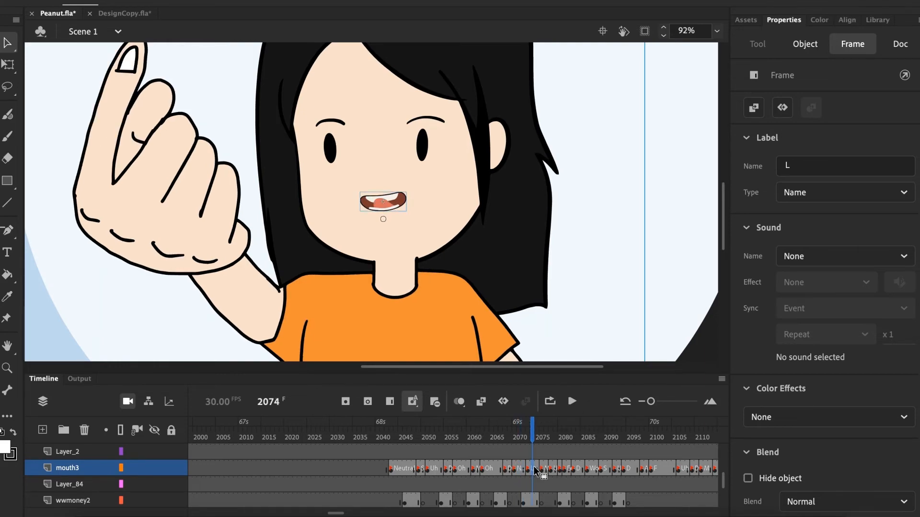
{"action": "key", "text": "period"}
{"action": "key", "text": "period"}
{"action": "key", "text": "period"}
{"action": "key", "text": "period"}
{"action": "key", "text": "period"}
{"action": "key", "text": "period"}
{"action": "key", "text": "period"}
{"action": "key", "text": "period"}
{"action": "left_click", "coordinate": [529, 464]}
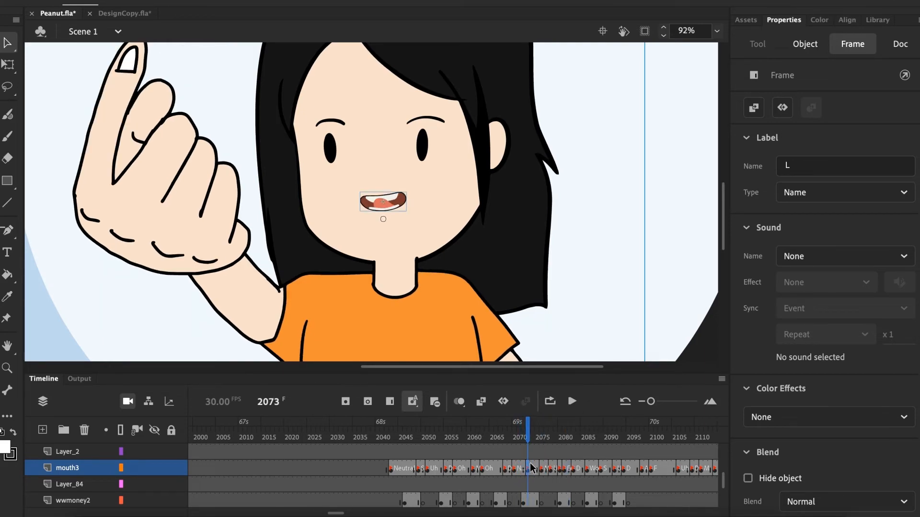
- Check the mouth shapes on other labelled mouth3 frames before and after frame 2073
{"action": "left_click", "coordinate": [514, 468]}
{"action": "left_click", "coordinate": [500, 468]}
{"action": "left_click", "coordinate": [538, 469]}
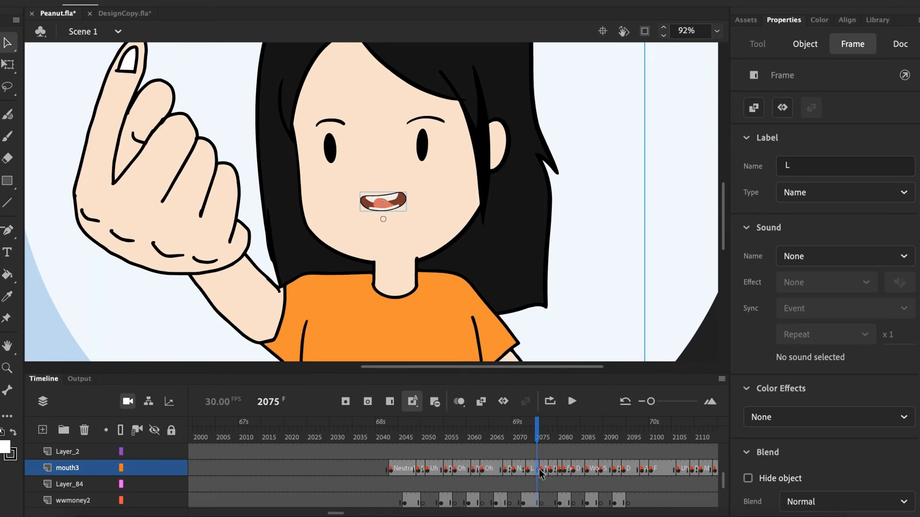
{"action": "left_click", "coordinate": [555, 468]}
{"action": "left_click", "coordinate": [586, 469]}
{"action": "left_click", "coordinate": [608, 467]}
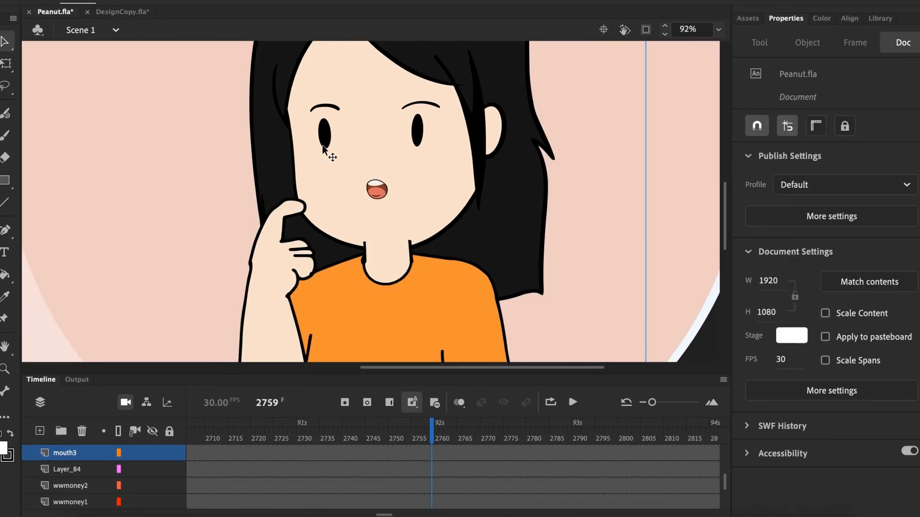
- Export the entire movie as an H.264 video at 1920 by 1080 px with the Media Encoder render queue starting immediately
{"action": "left_click", "coordinate": [78, 0]}
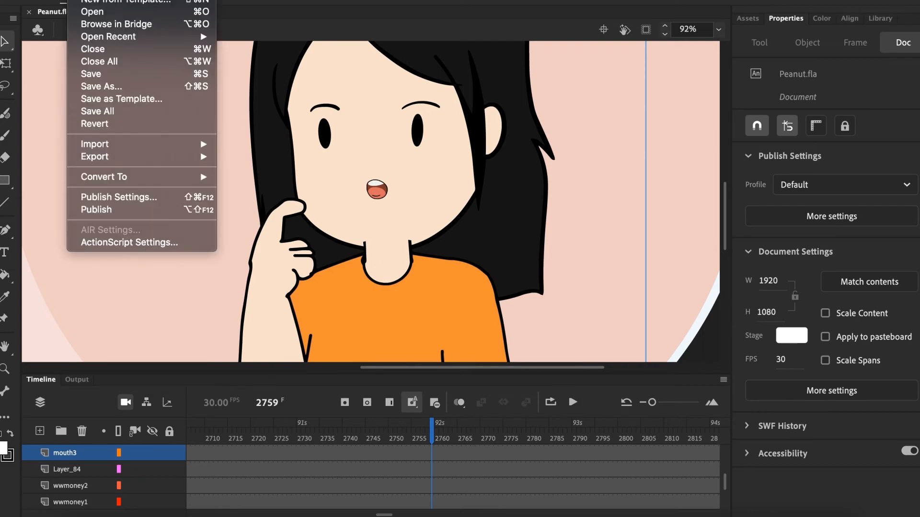
{"action": "mouse_move", "coordinate": [149, 160]}
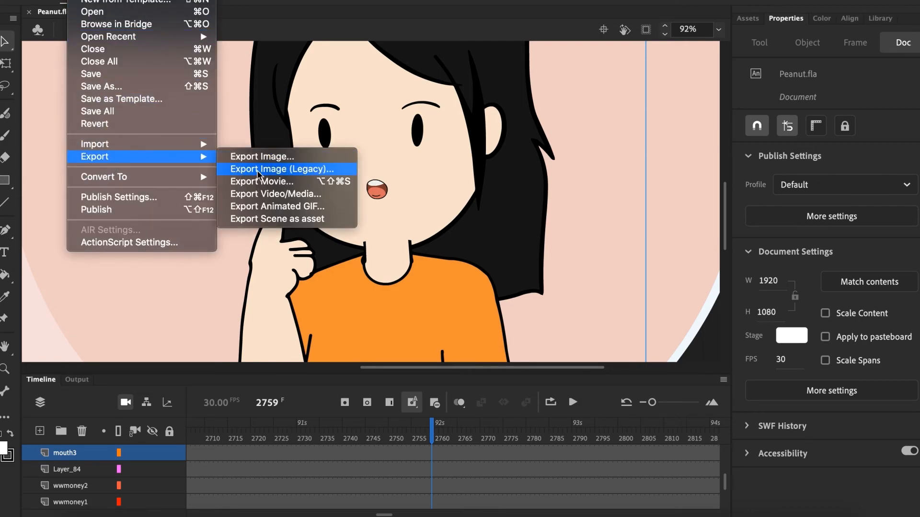
{"action": "left_click", "coordinate": [269, 194]}
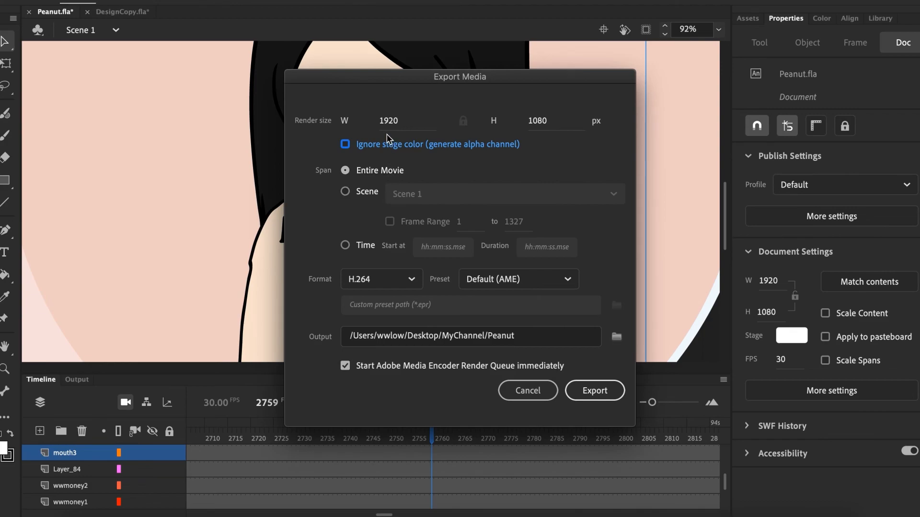
{"action": "double_click", "coordinate": [543, 118]}
{"action": "left_click", "coordinate": [402, 119]}
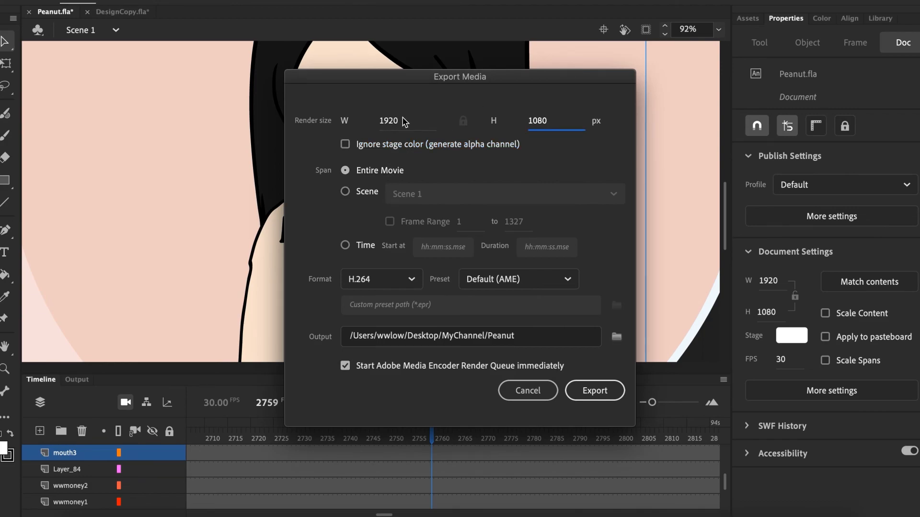
{"action": "left_click", "coordinate": [584, 392]}
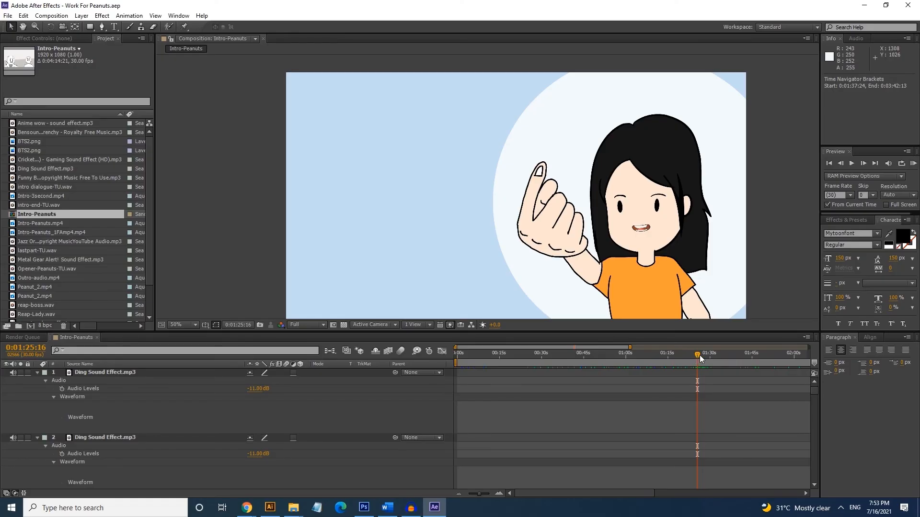
- Switch to After Effects and scrub the Intro-Peanuts composition back to 0:01:25:06 to review the woman's hand and mouth animation
{"action": "left_click", "coordinate": [700, 356]}
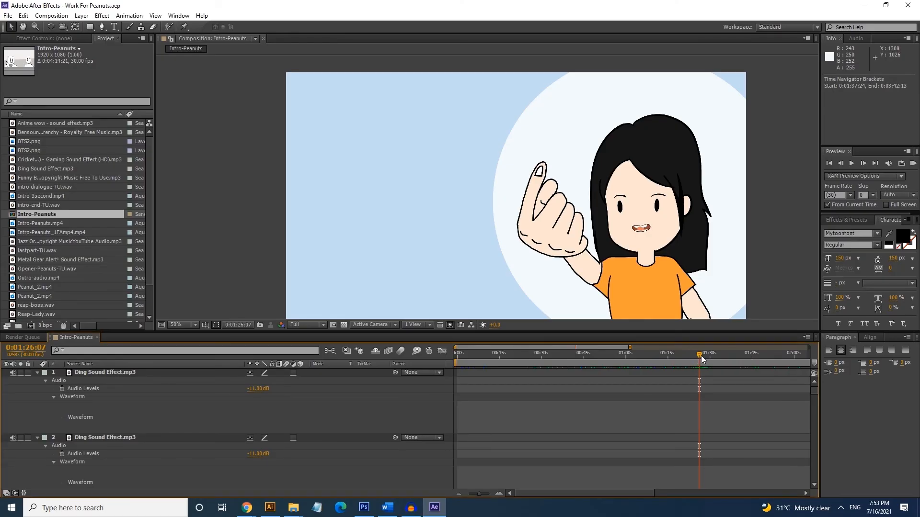
{"action": "left_click_drag", "start_coordinate": [700, 355], "coordinate": [697, 355]}
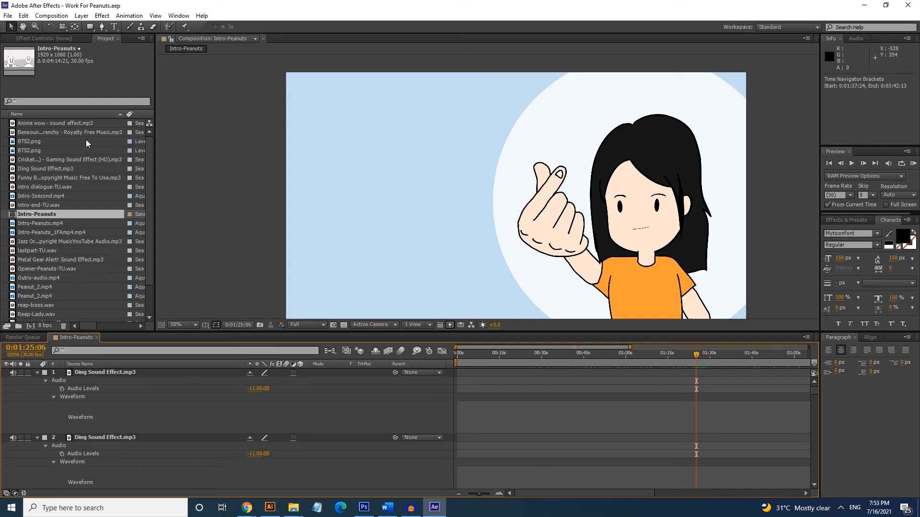